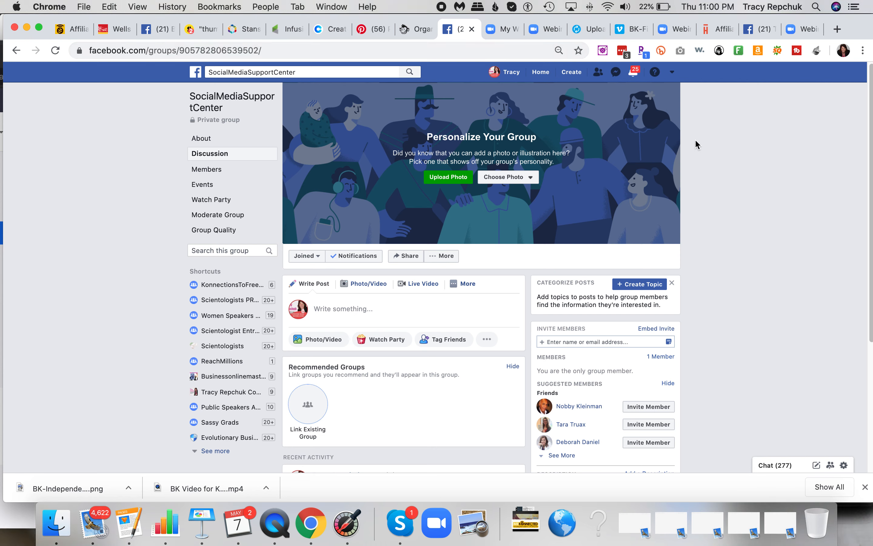
- Locate the Groups section on the personal profile, and return to the SocialMediaSupportCenter group page
click(764, 30)
click(557, 246)
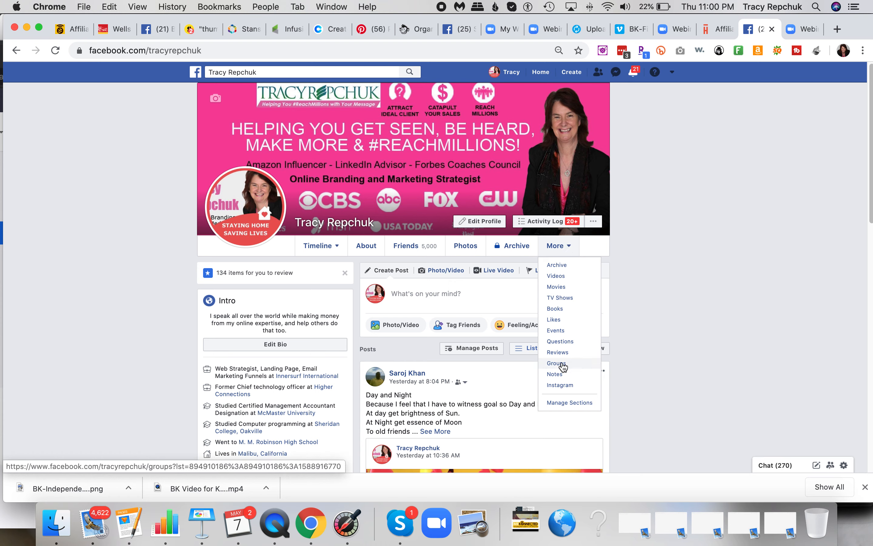
click(458, 30)
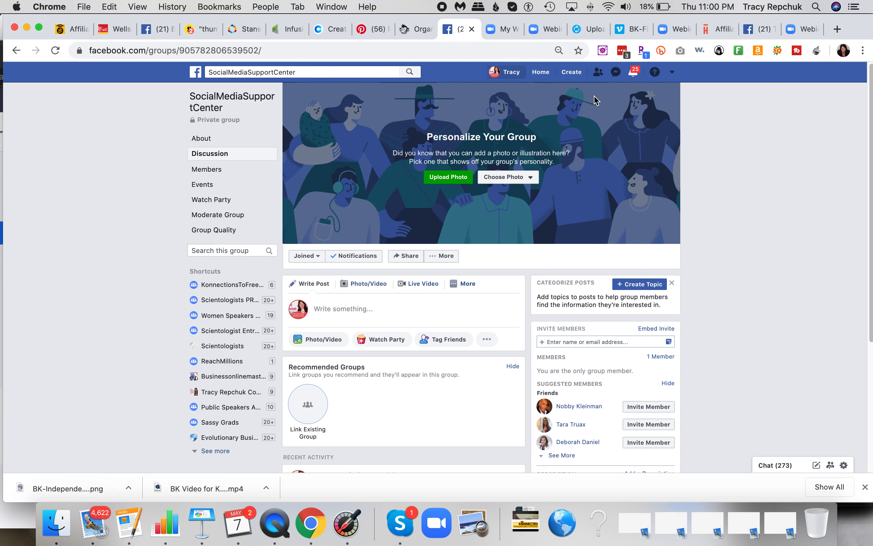
- Look over the SocialMediaSupportCenter group's discussion page, including its search, cover photo and invite areas
click(319, 70)
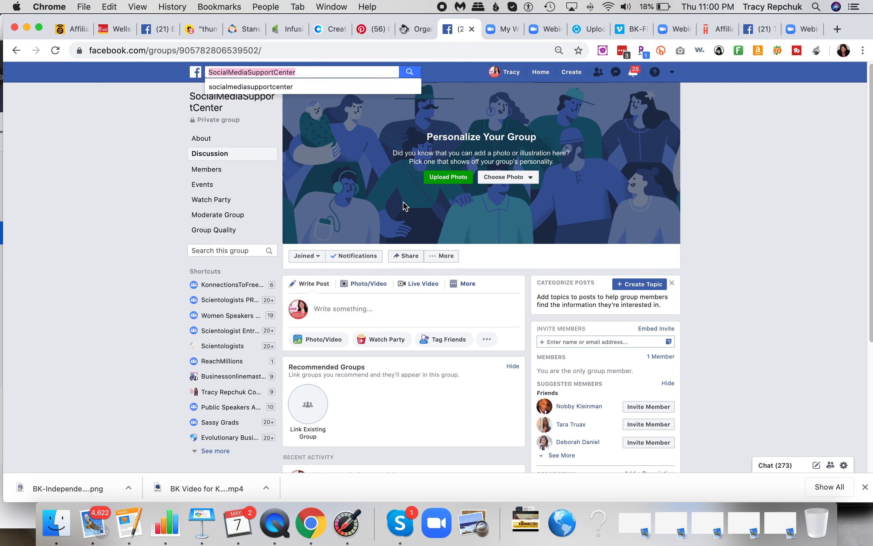
click(636, 184)
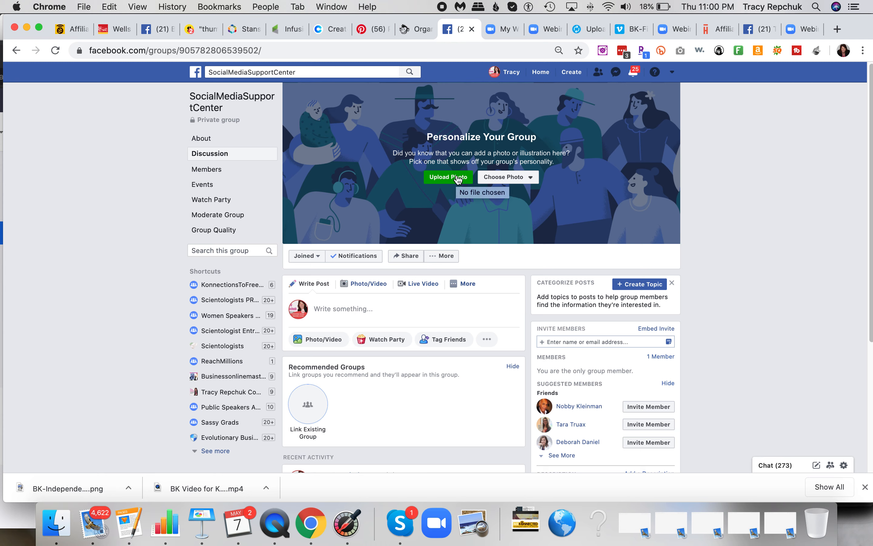
scroll(447, 379, down, 5)
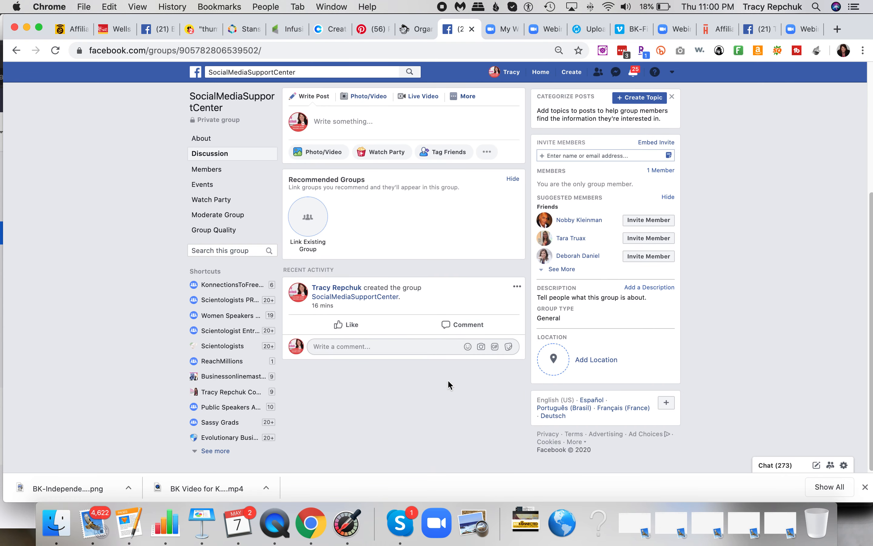
scroll(447, 380, up, 5)
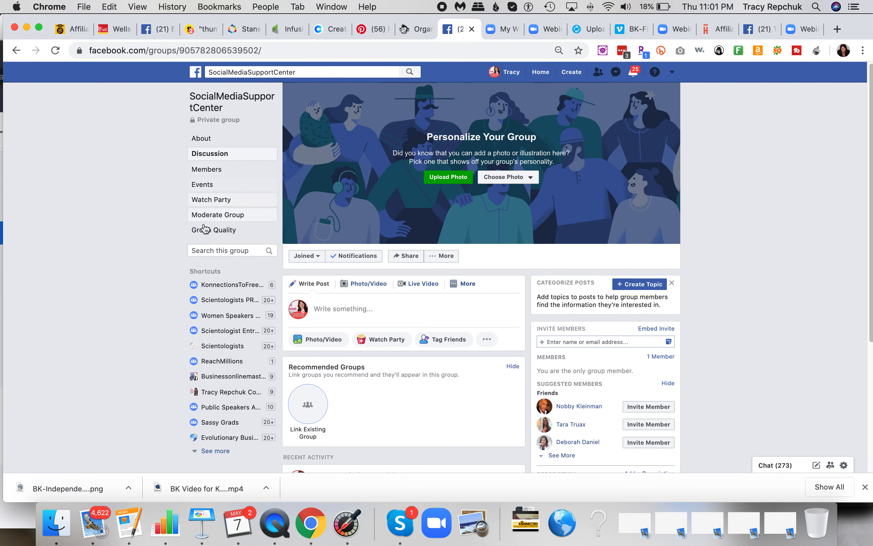
- View the group's members list and its events page
click(215, 173)
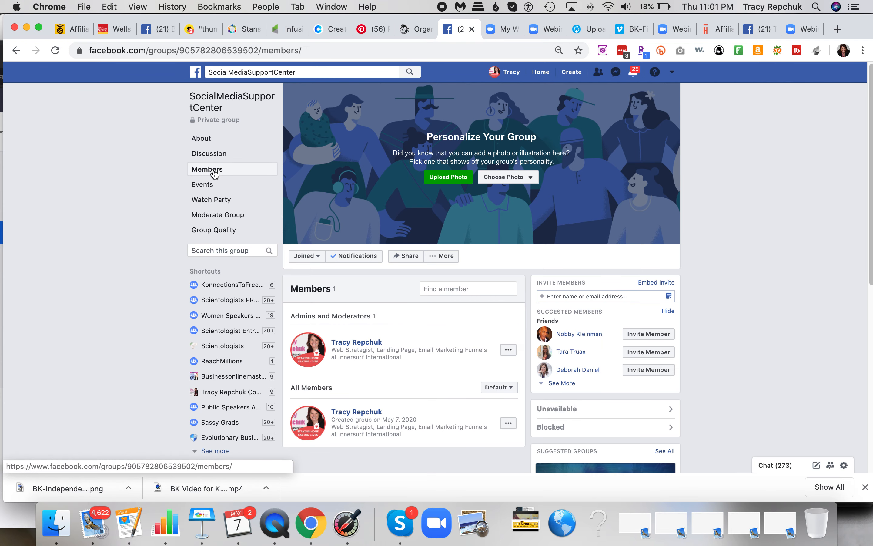
scroll(351, 311, down, 2)
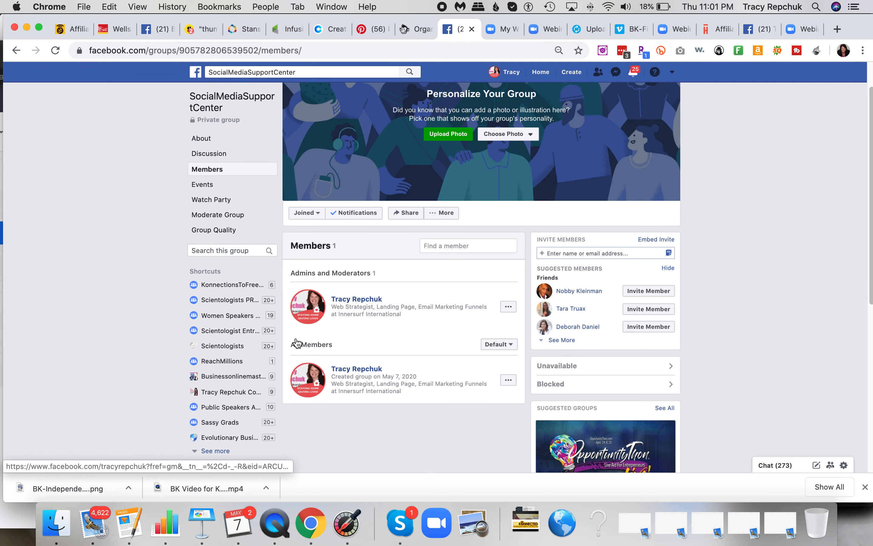
scroll(360, 367, down, 4)
scroll(360, 367, up, 5)
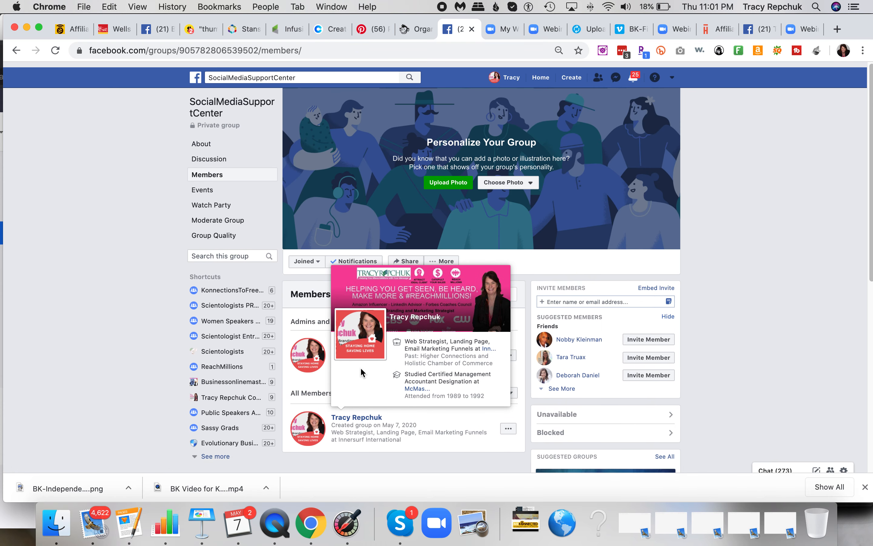
click(208, 186)
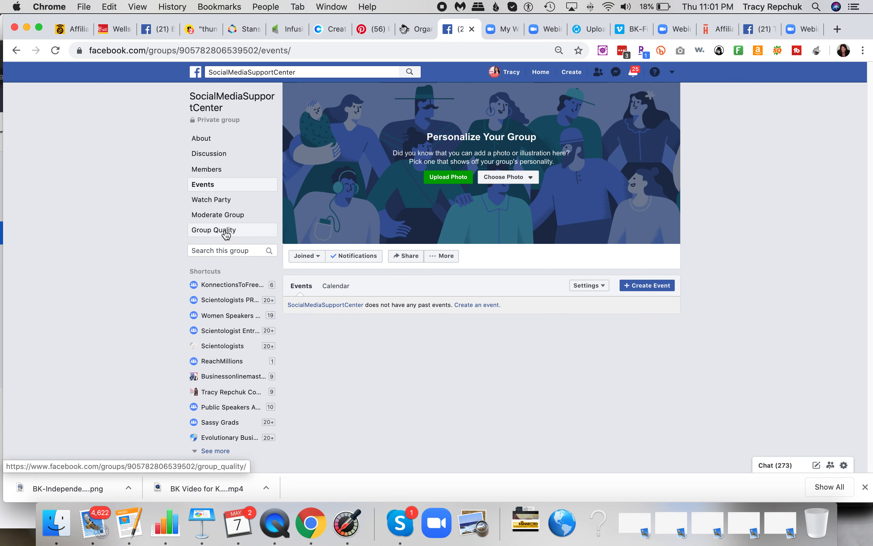
- Start the group's About description with "This is a social media support group designed for people who want to grow your pages."
click(212, 138)
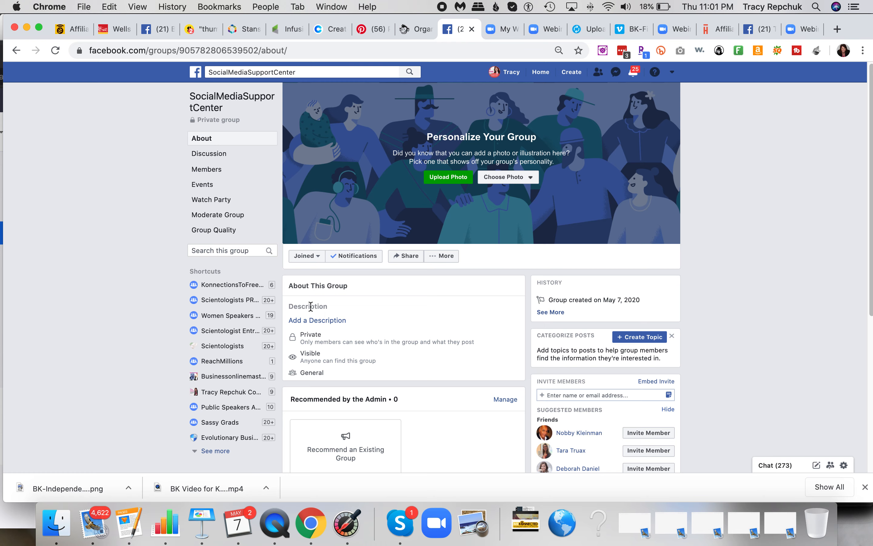
scroll(395, 343, down, 5)
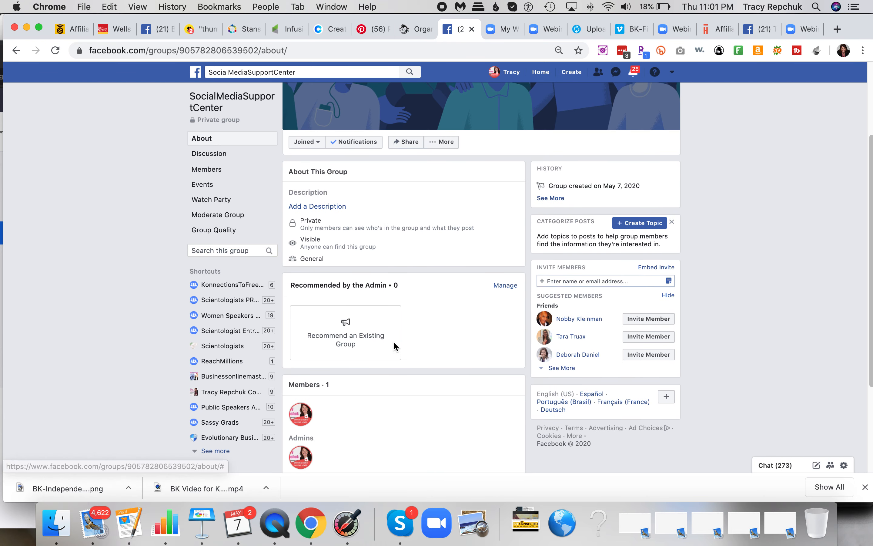
scroll(392, 345, up, 1)
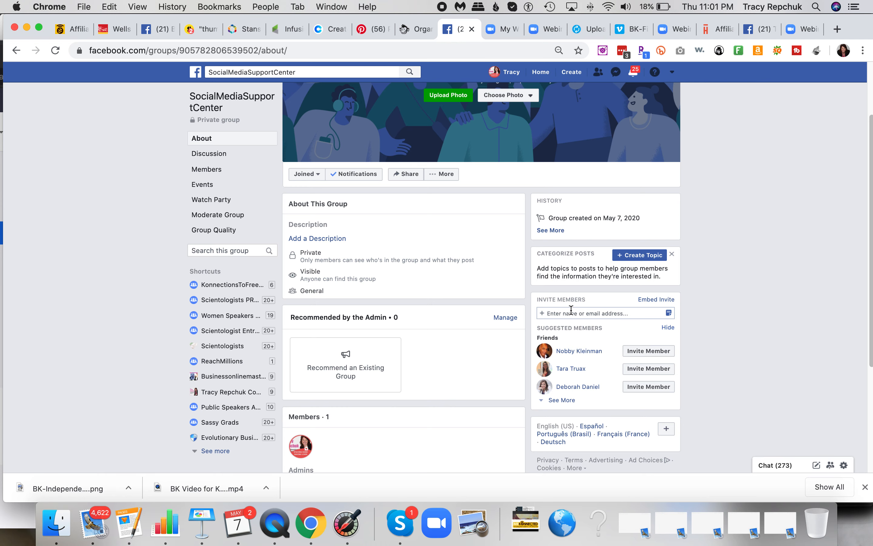
click(331, 238)
click(342, 240)
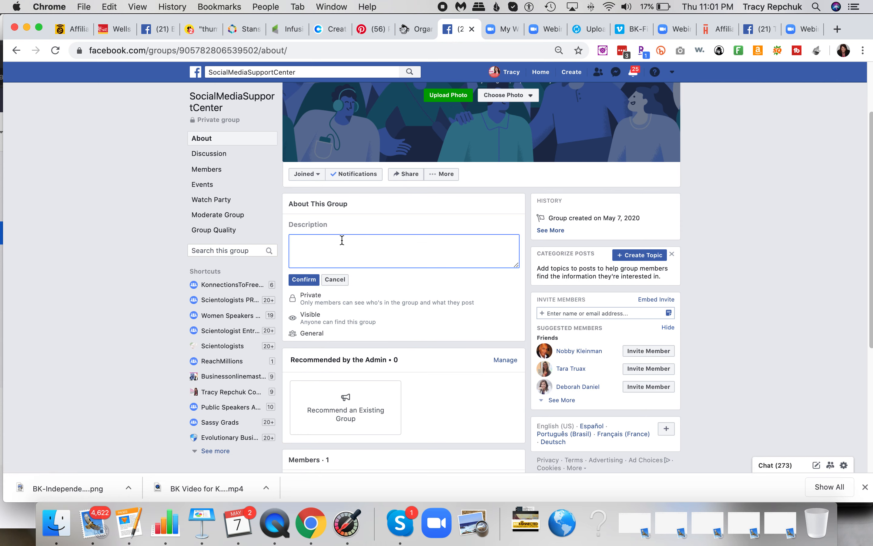
text(This is a social media support group designed for peopl)
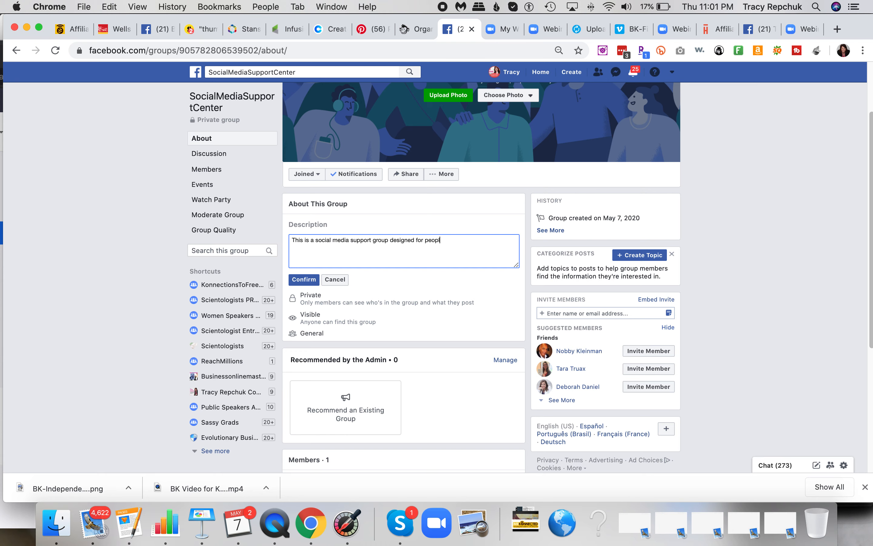
text(e who want to grow thie)
key(BackSpace)
text(your pages. The gao)
- Continue the description with "The goal is to post your site and then start to do exchanges of likes,"
key(BackSpace)
key(BackSpace)
text(oal is to post)
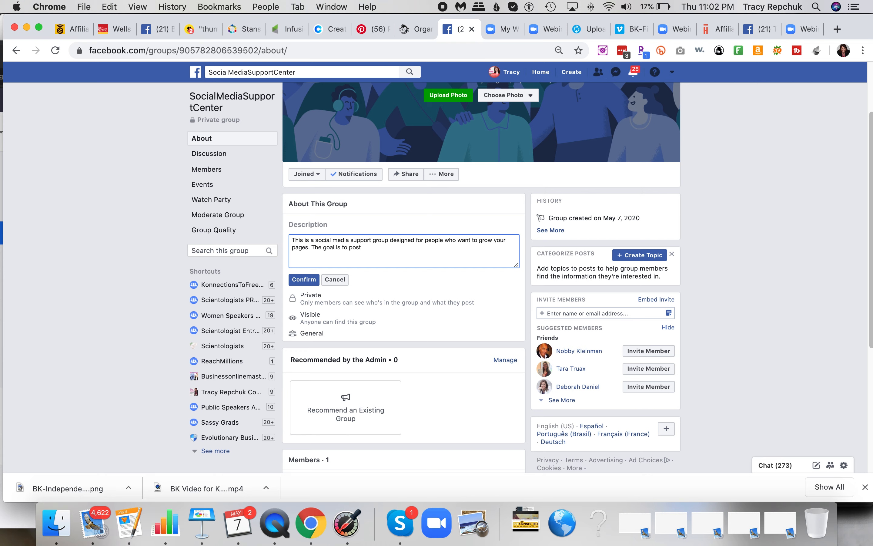
text( your site an)
text(d then )
text(start to do )
text(excahnges)
key(BackSpace)
key(BackSpace)
key(BackSpace)
key(BackSpace)
key(BackSpace)
text(hanges of likes,)
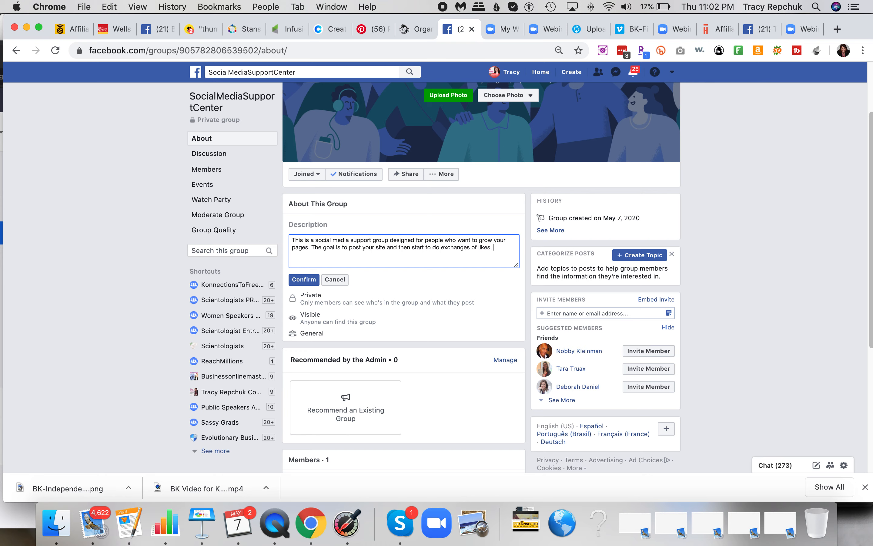
- Finish the group description with "follows, comments and subscribes." and save it
text( follows, comments and subscirbes.)
key(BackSpace)
key(BackSpace)
key(BackSpace)
key(BackSpace)
key(BackSpace)
text(ribes.)
click(304, 279)
- Review the saved description, recommended groups, members and recent posts on the group's About page
scroll(397, 340, down, 5)
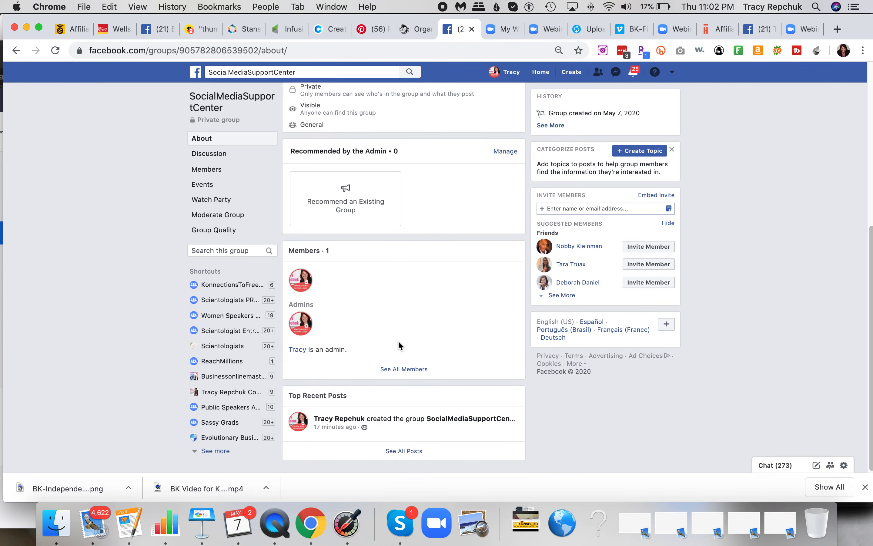
scroll(398, 342, up, 5)
scroll(397, 340, down, 1)
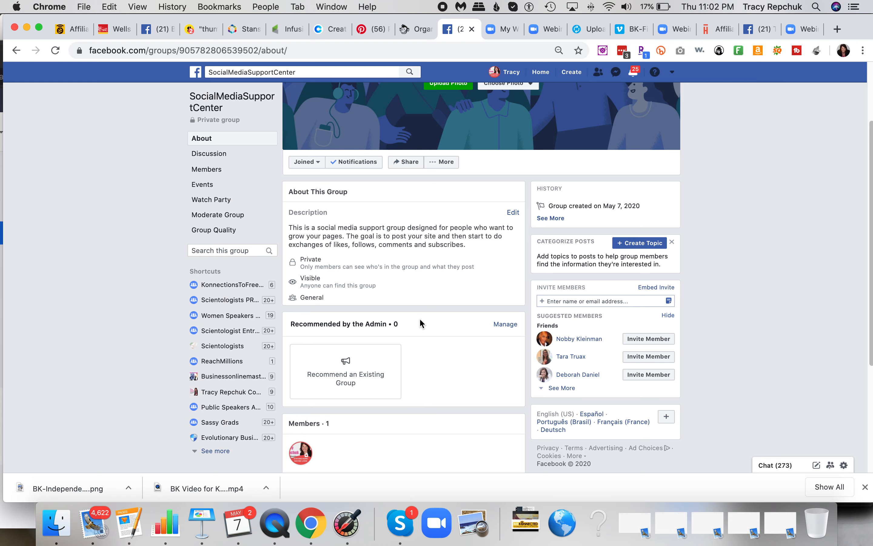
scroll(419, 318, down, 4)
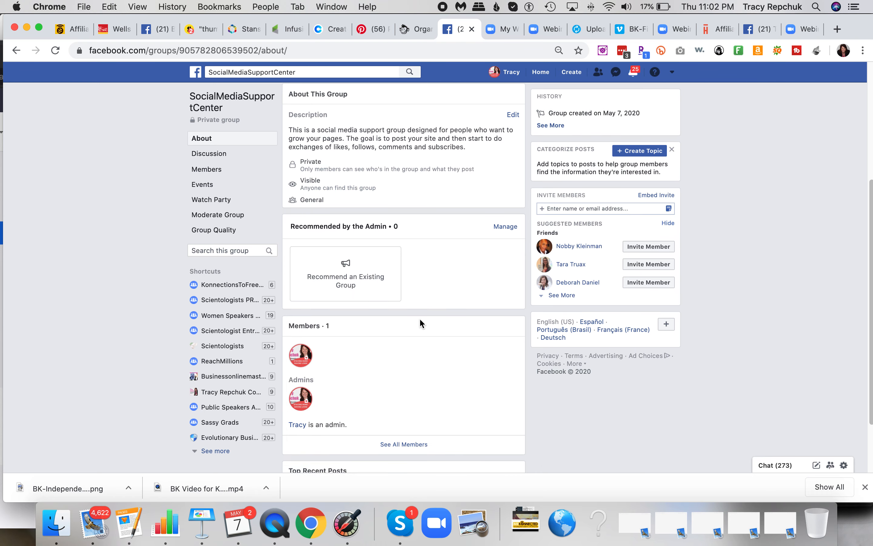
scroll(419, 318, up, 3)
scroll(419, 320, up, 1)
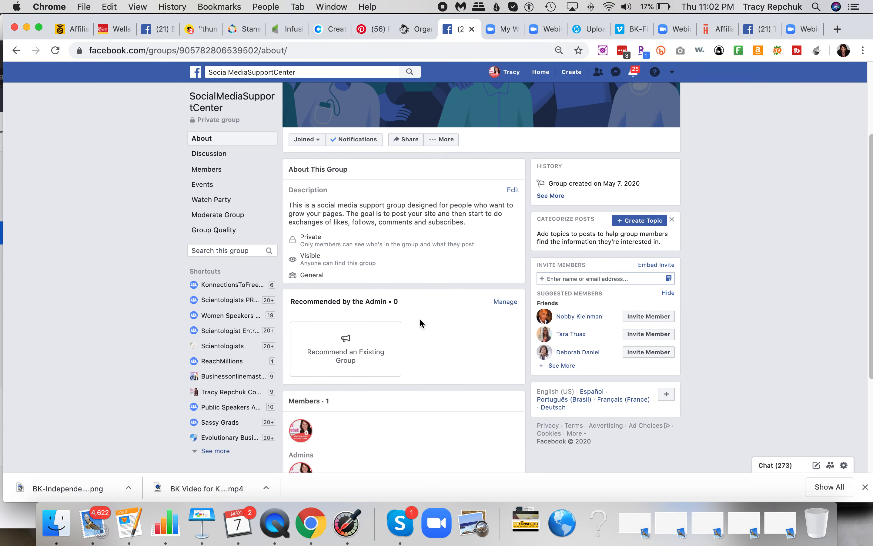
scroll(420, 291, up, 2)
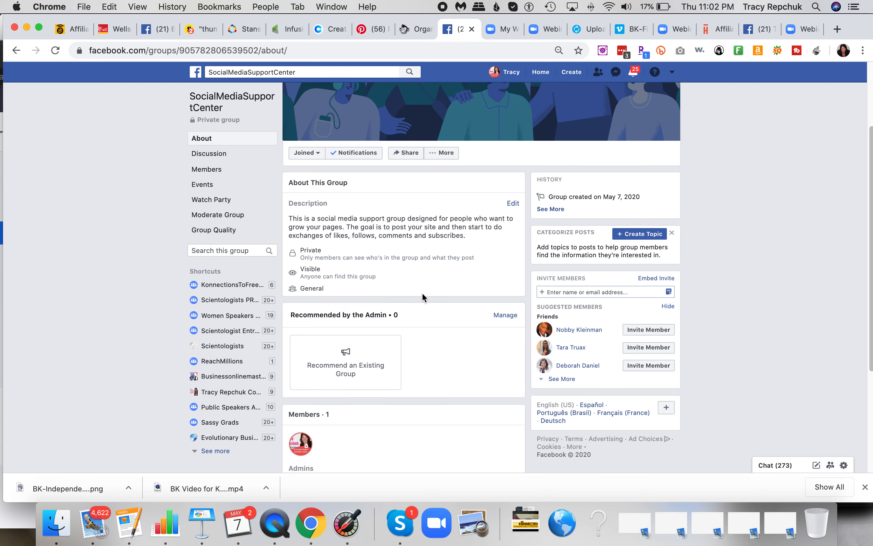
scroll(422, 296, up, 4)
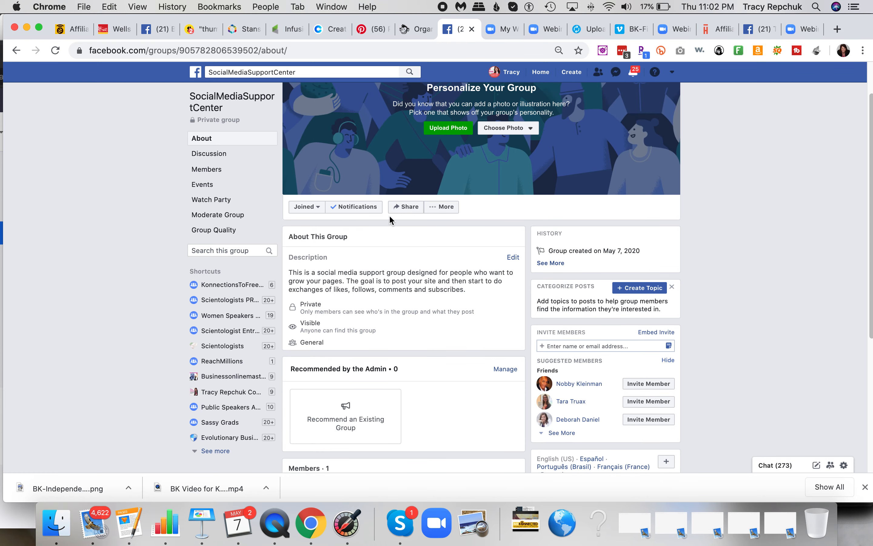
- Open the group's settings for editing and look over the name, type, description, location and tags
click(444, 211)
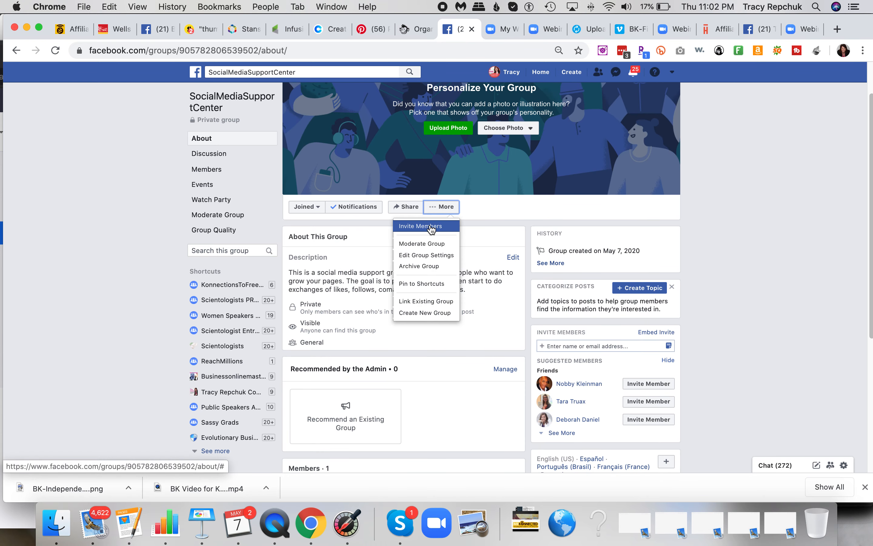
click(434, 255)
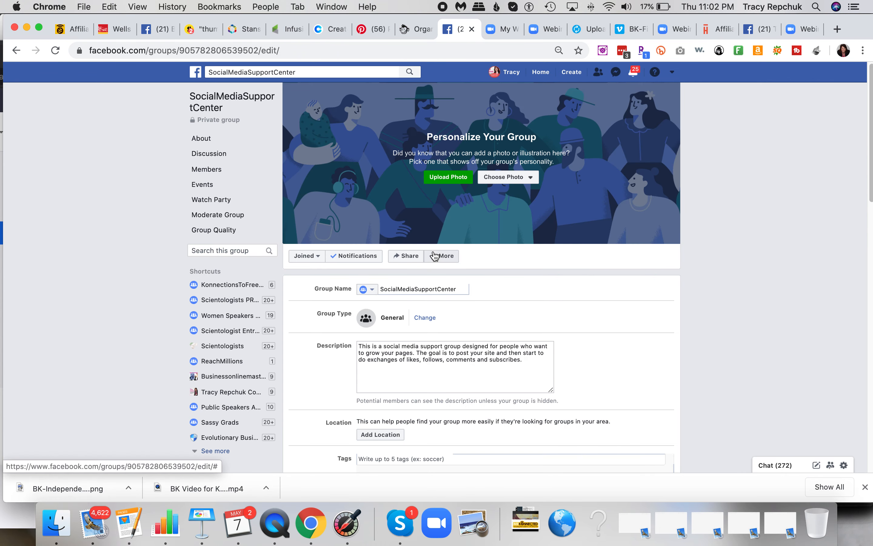
scroll(501, 364, down, 5)
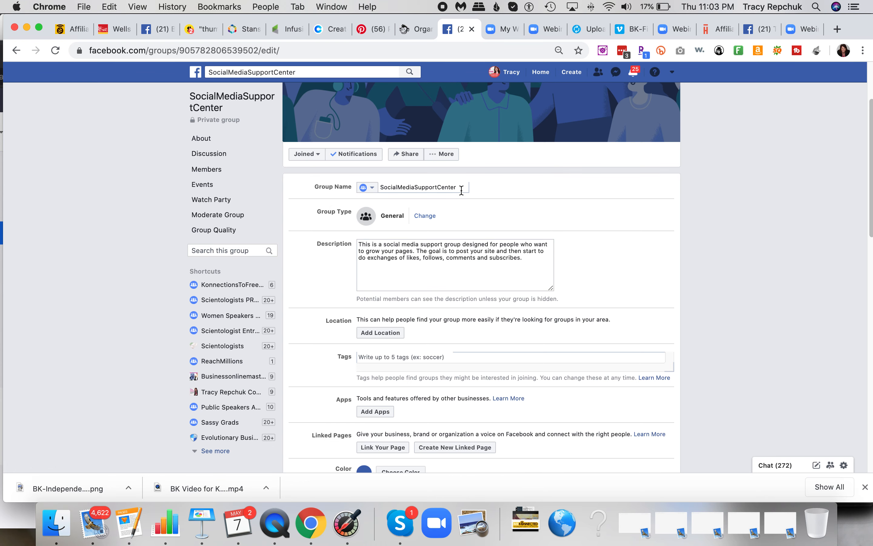
scroll(505, 234, down, 3)
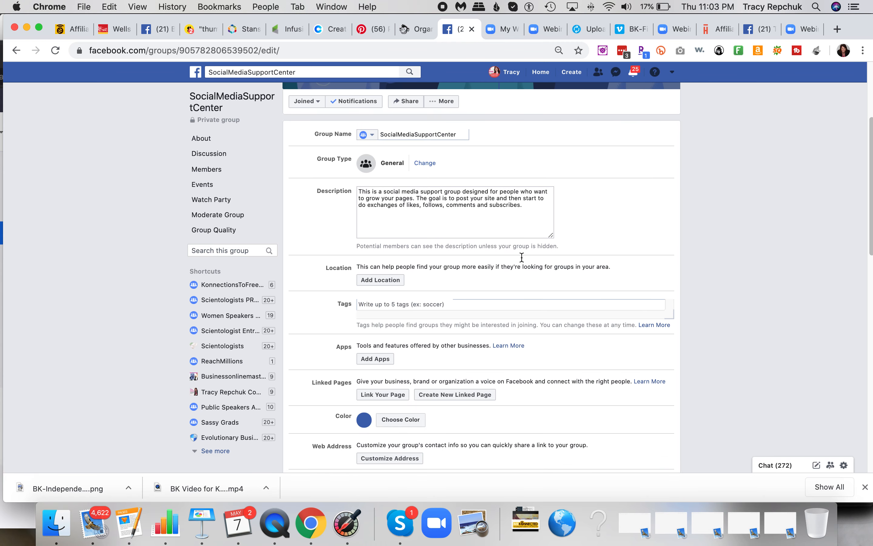
scroll(520, 255, down, 2)
scroll(521, 256, down, 1)
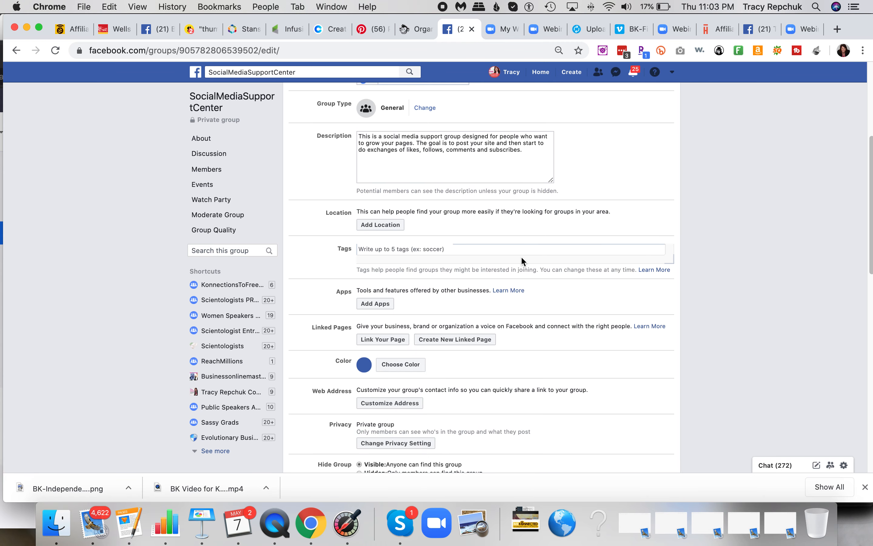
scroll(521, 256, down, 1)
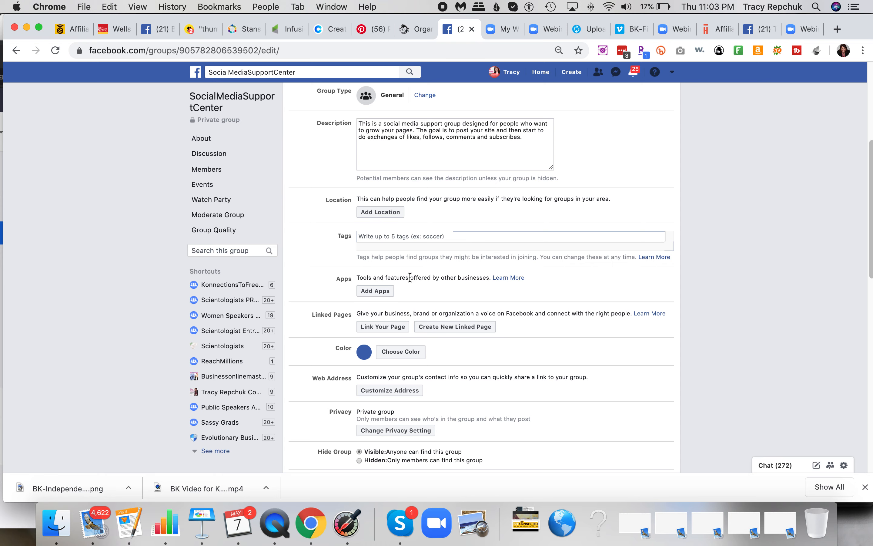
- Try to add the tag "social media" to the group
click(406, 242)
text(socia)
text(media)
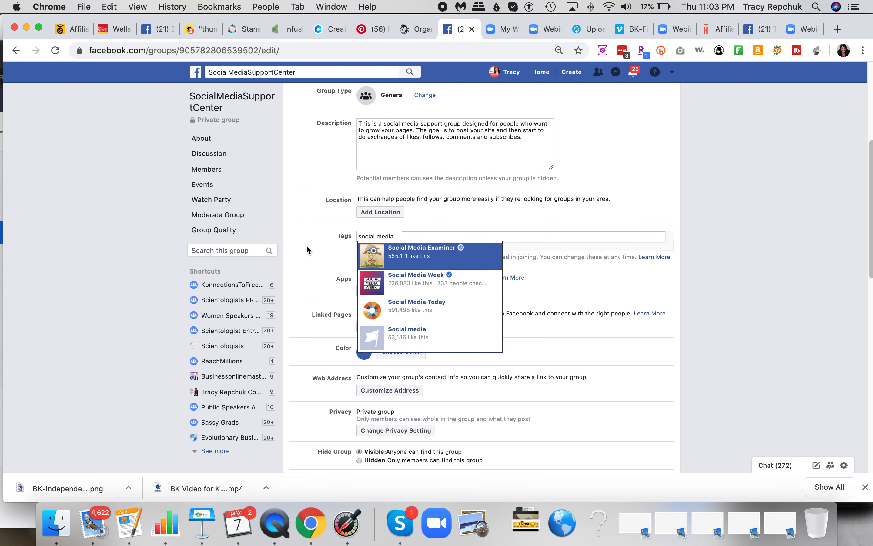
click(304, 252)
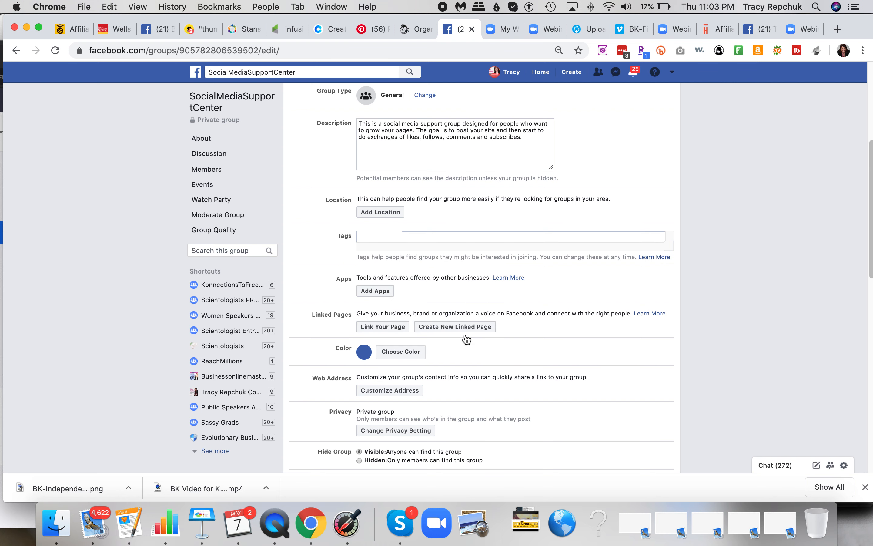
- Link the managed Community Page with the handle ending in "Fan" to the group
scroll(451, 334, down, 3)
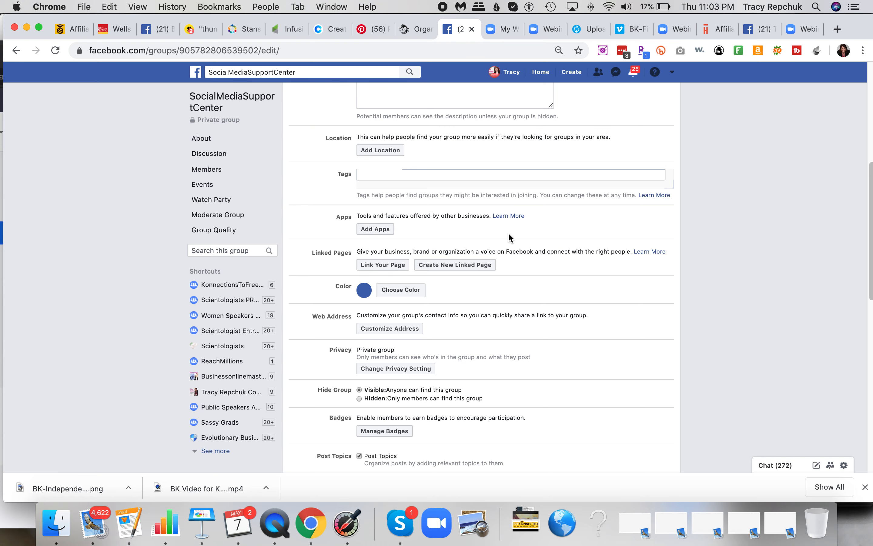
scroll(546, 303, down, 1)
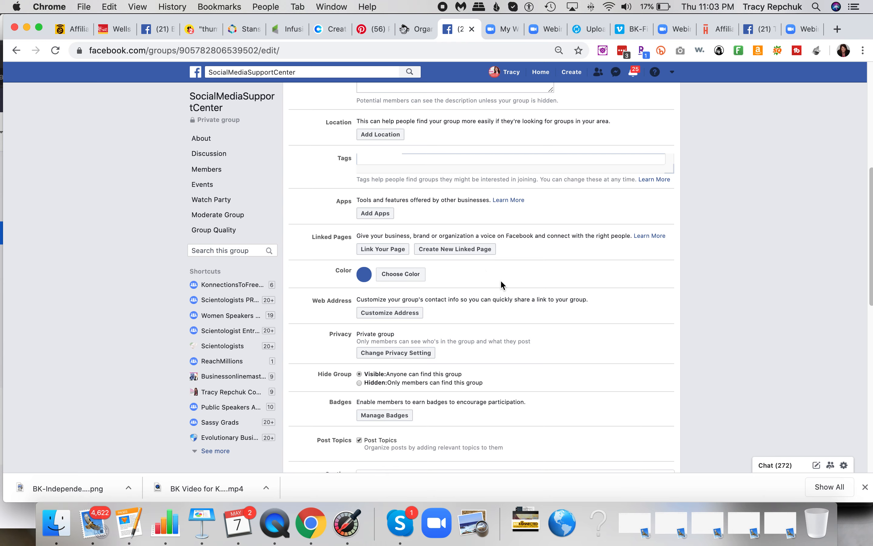
scroll(513, 291, down, 1)
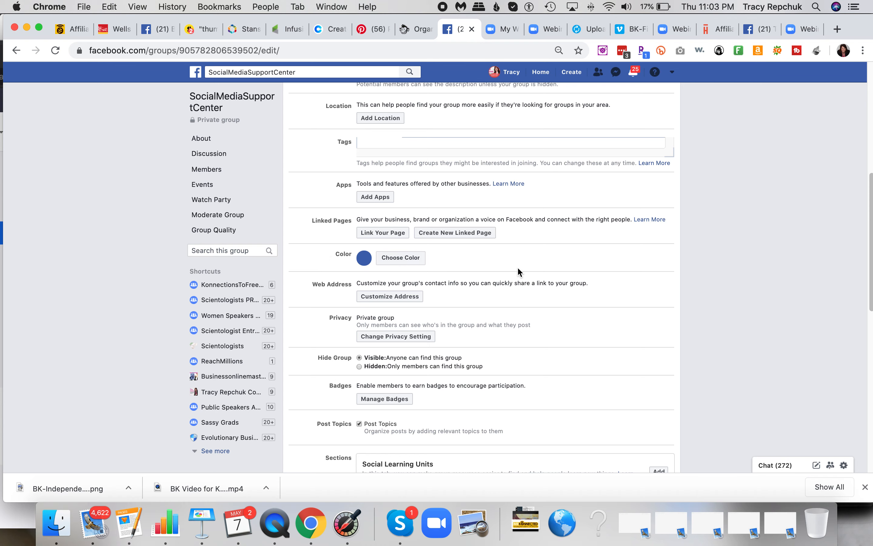
scroll(582, 277, down, 1)
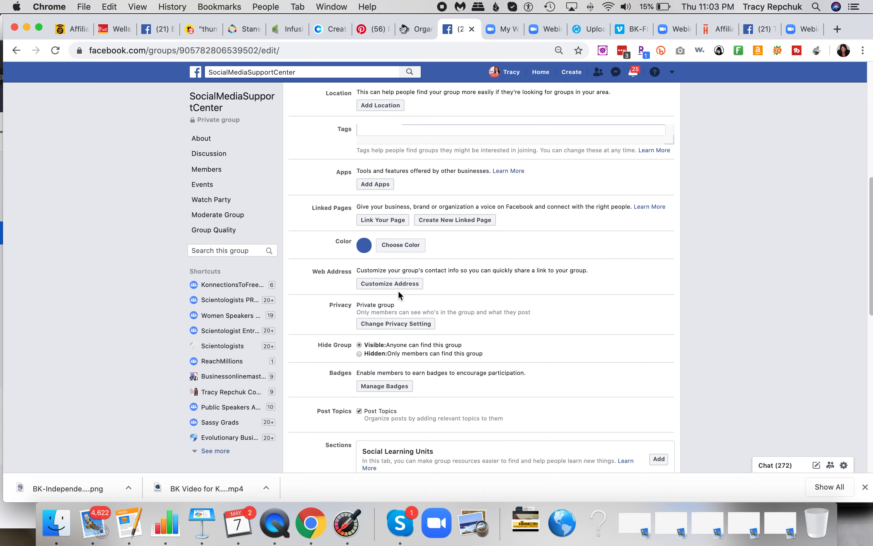
click(387, 220)
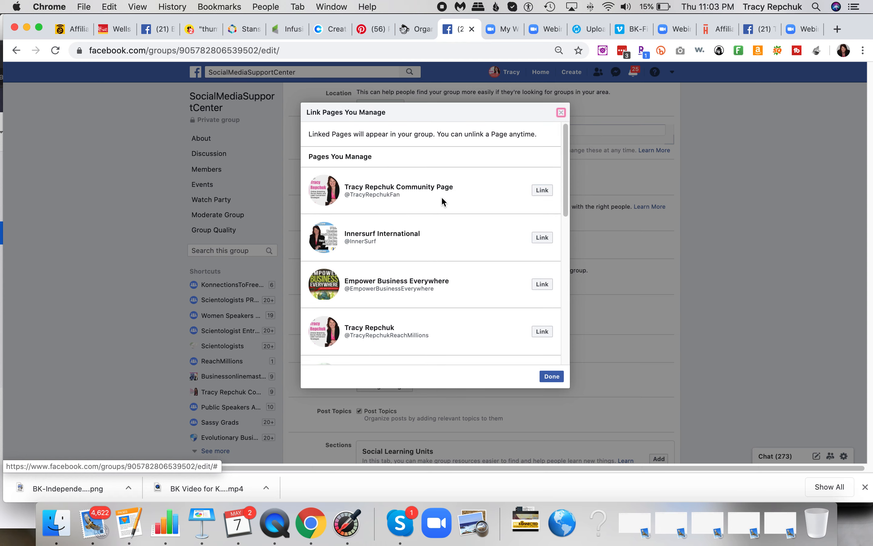
click(541, 191)
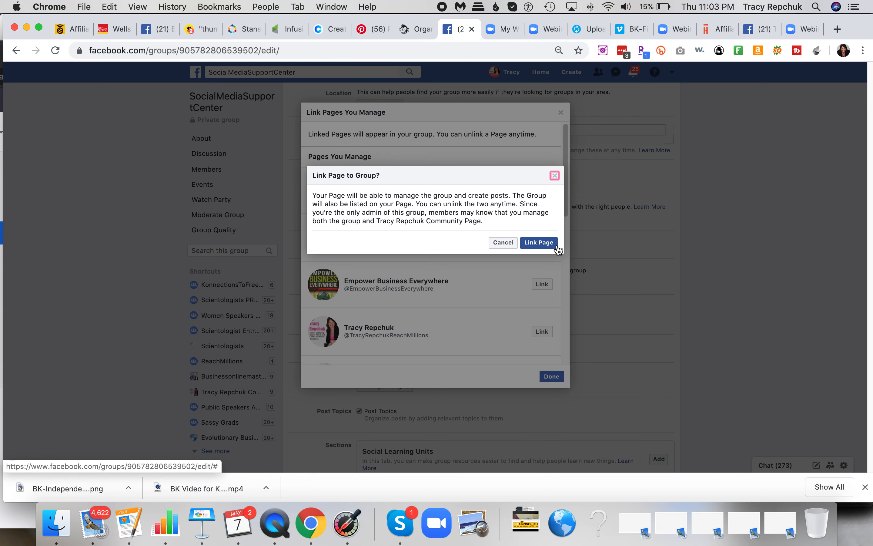
click(538, 243)
- Link the managed page with the handle ending in "ReachMillions" to the group and finish linking pages
scroll(447, 239, down, 3)
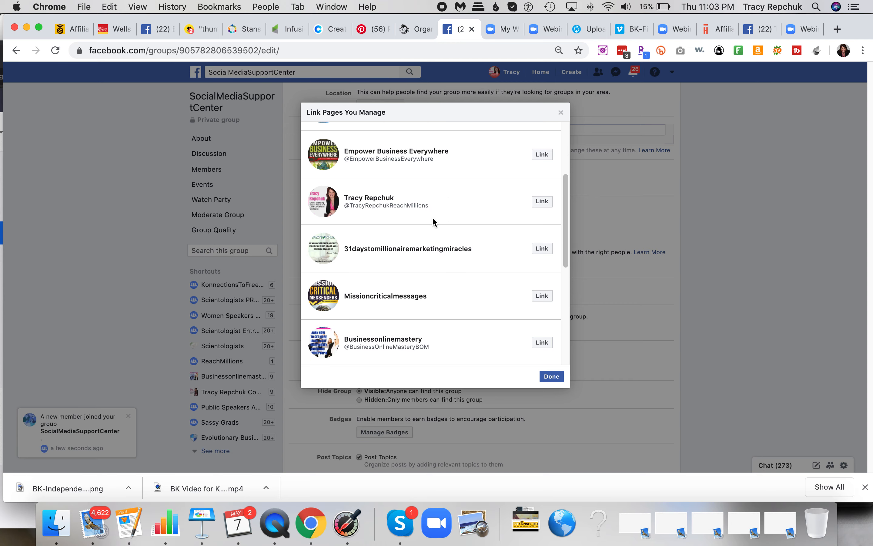
click(542, 201)
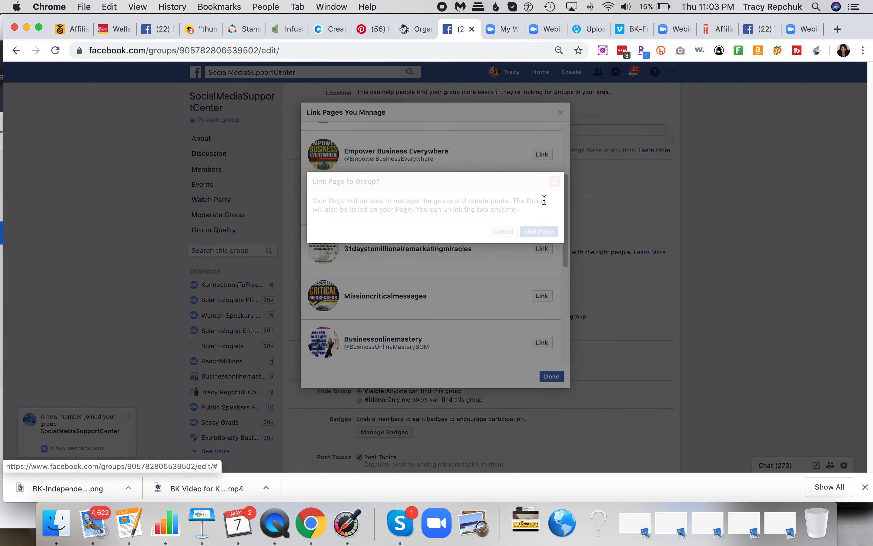
click(538, 232)
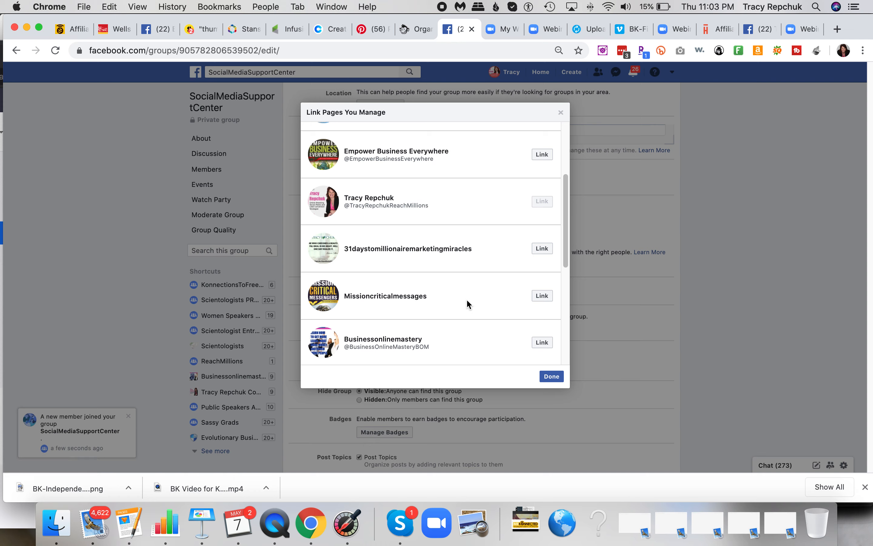
scroll(467, 303, down, 5)
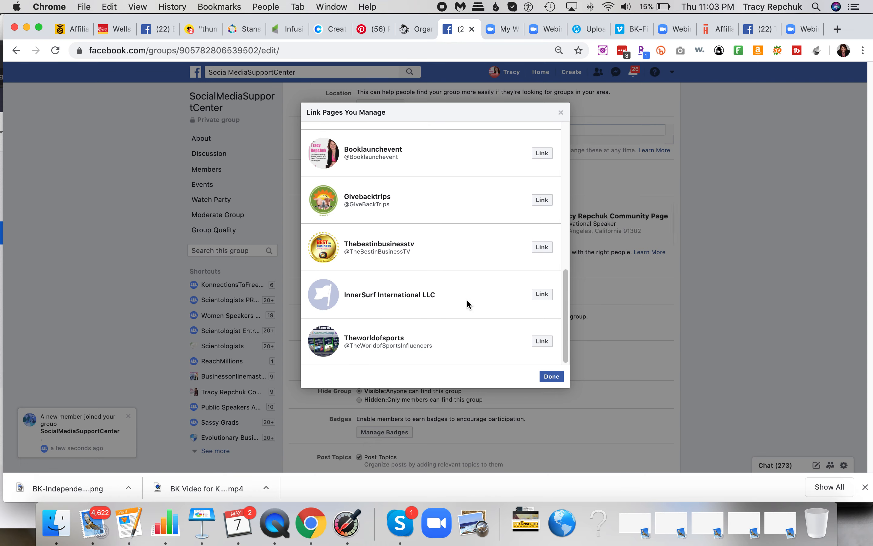
scroll(467, 301, up, 10)
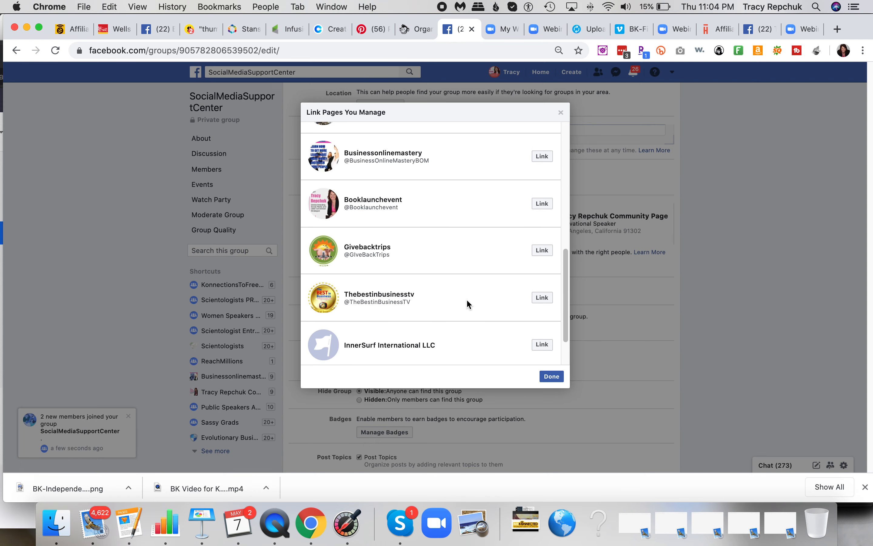
scroll(466, 304, up, 2)
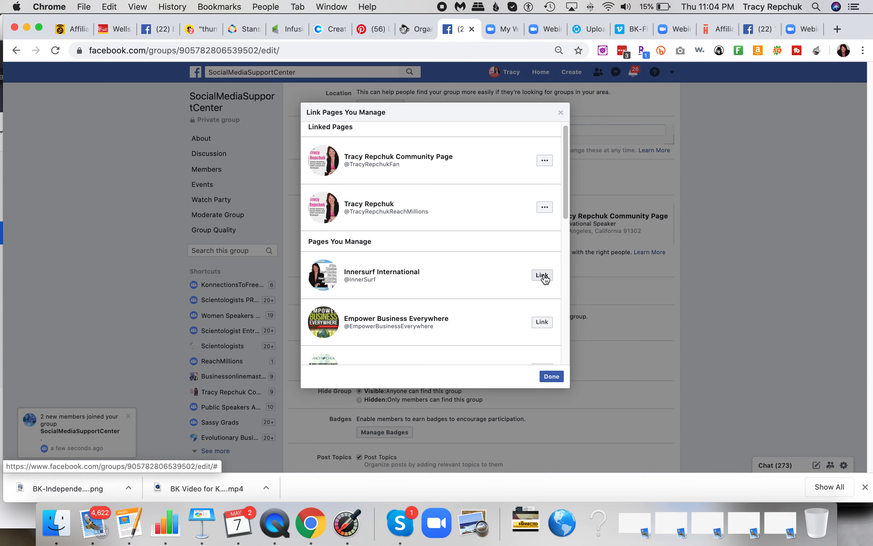
scroll(429, 269, down, 3)
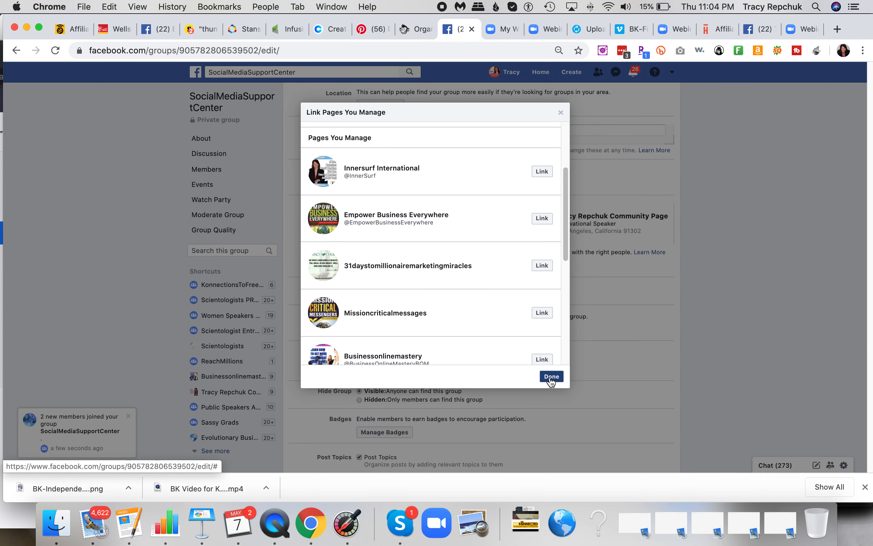
click(551, 376)
- Customize the group's web address with the alias "SocialMediaSupportCenter"
scroll(465, 377, down, 2)
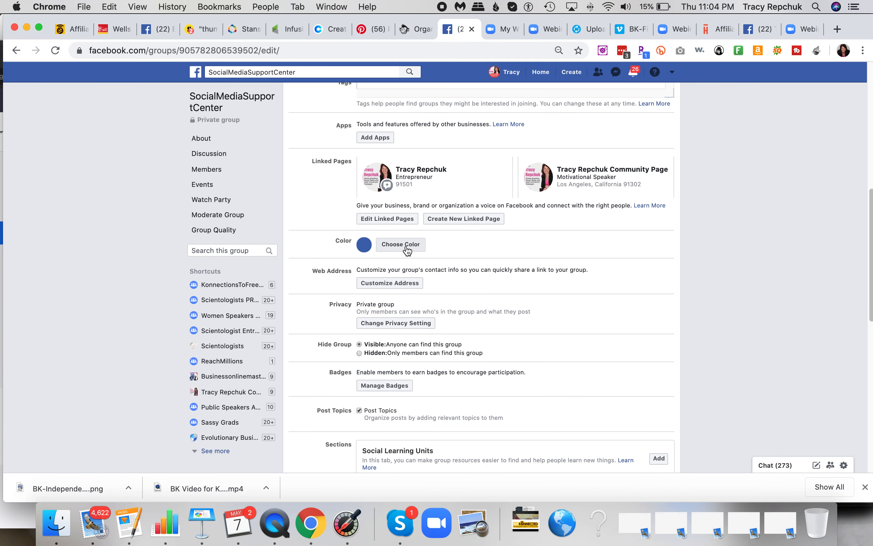
scroll(406, 250, down, 2)
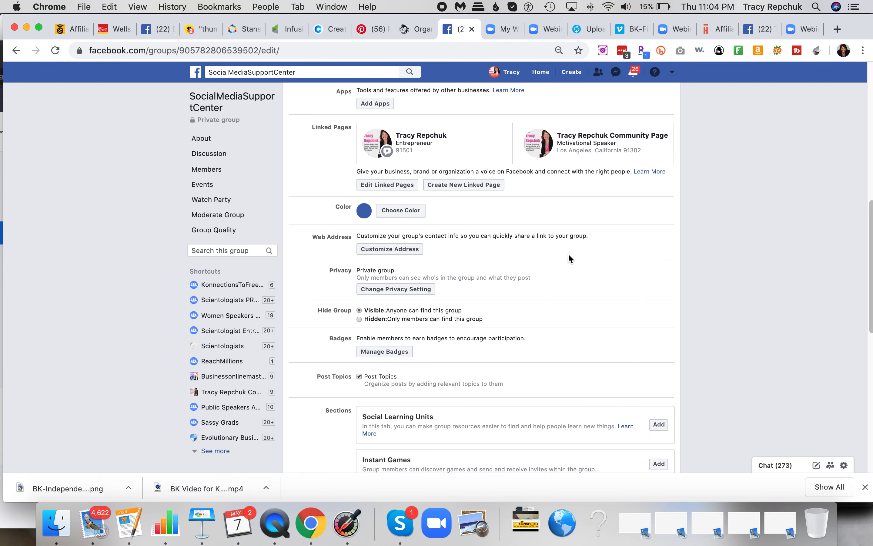
scroll(569, 259, down, 1)
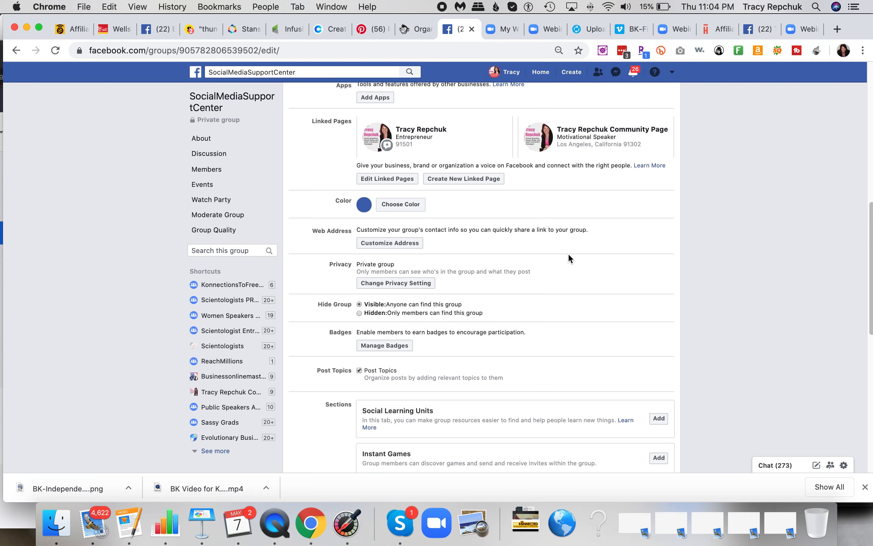
click(399, 242)
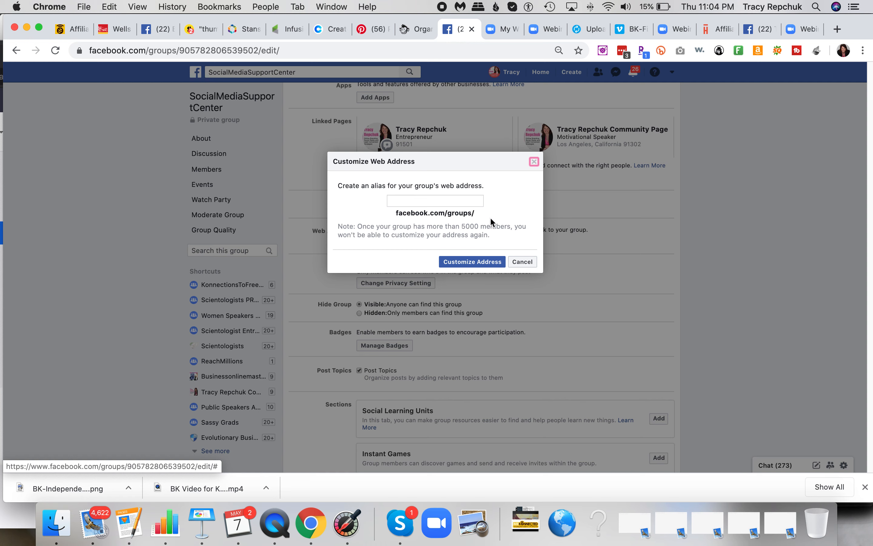
click(463, 201)
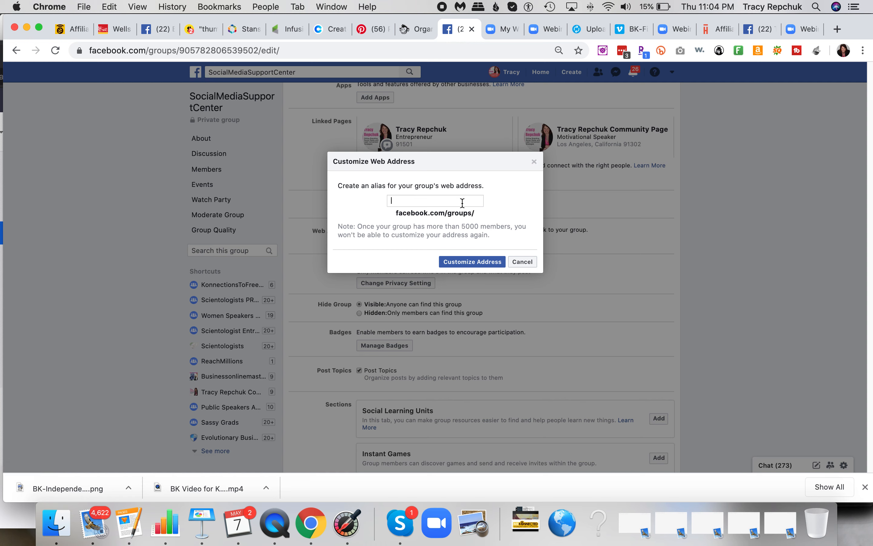
text(Soc)
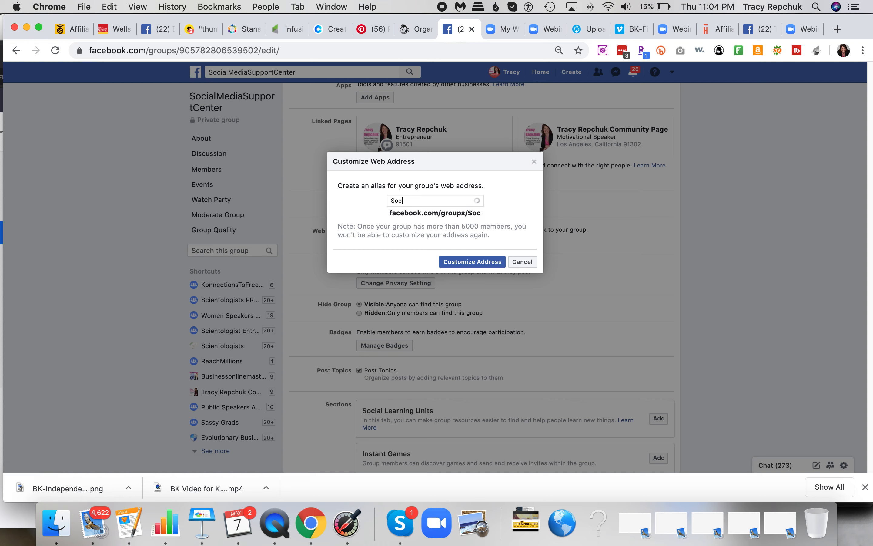
text(ialMedi)
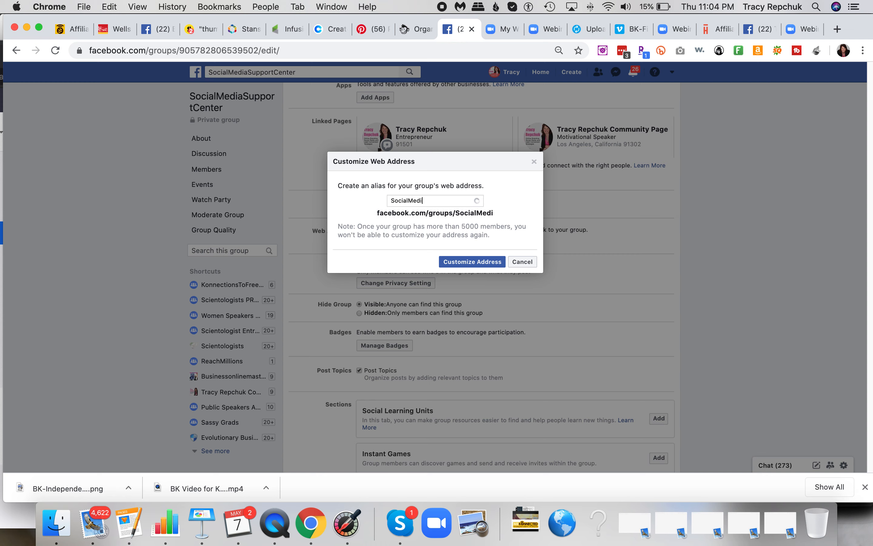
text(aSupportc)
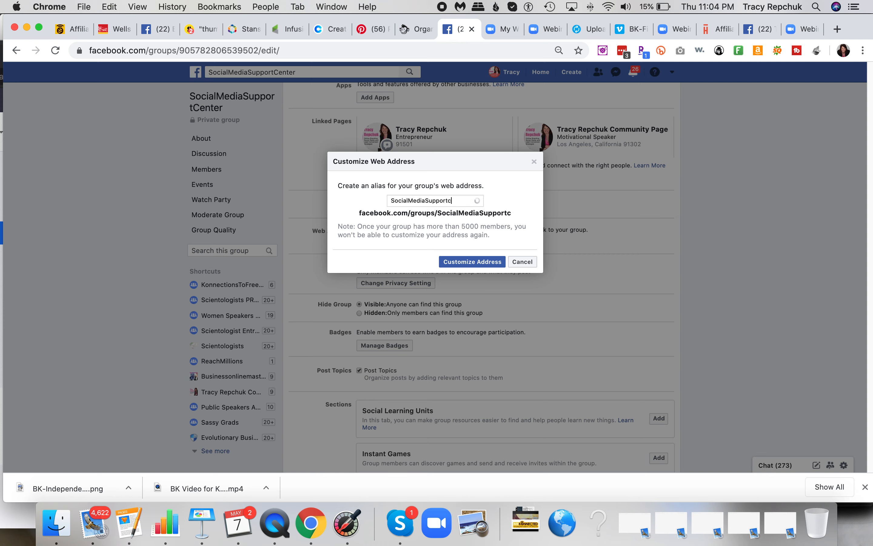
key(BackSpace)
text(Center)
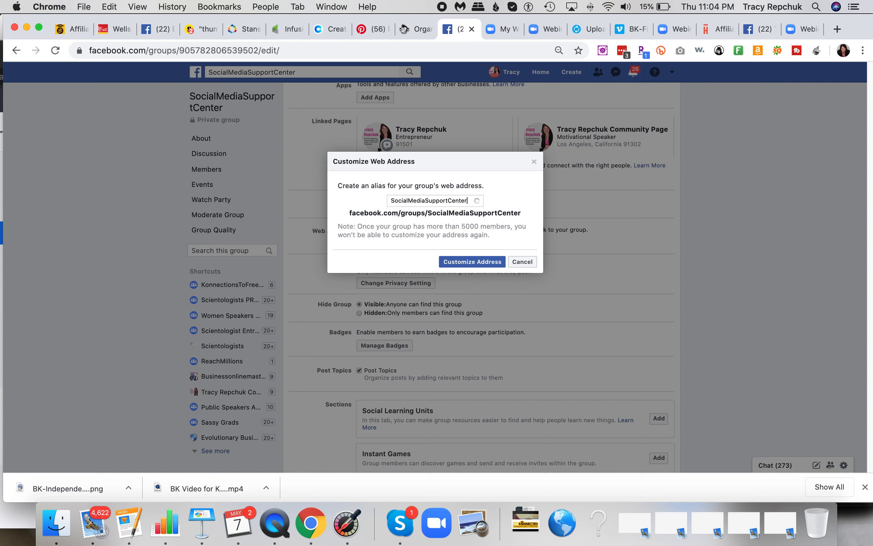
click(482, 262)
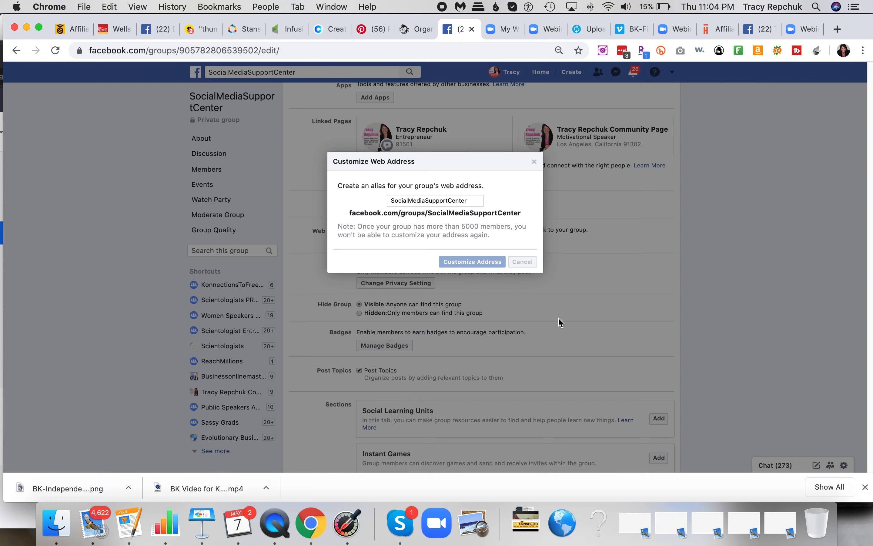
- Change the group's privacy setting from private to Public and confirm the change
scroll(559, 319, down, 5)
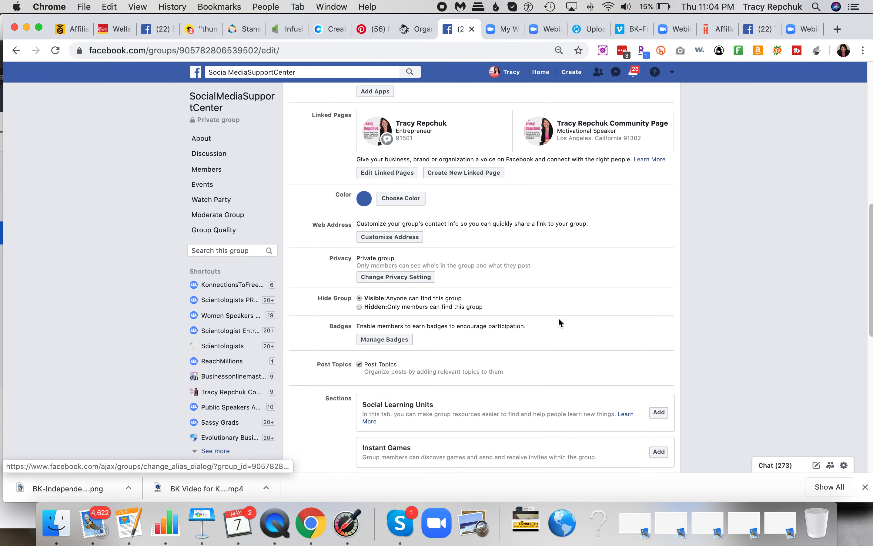
scroll(558, 321, down, 3)
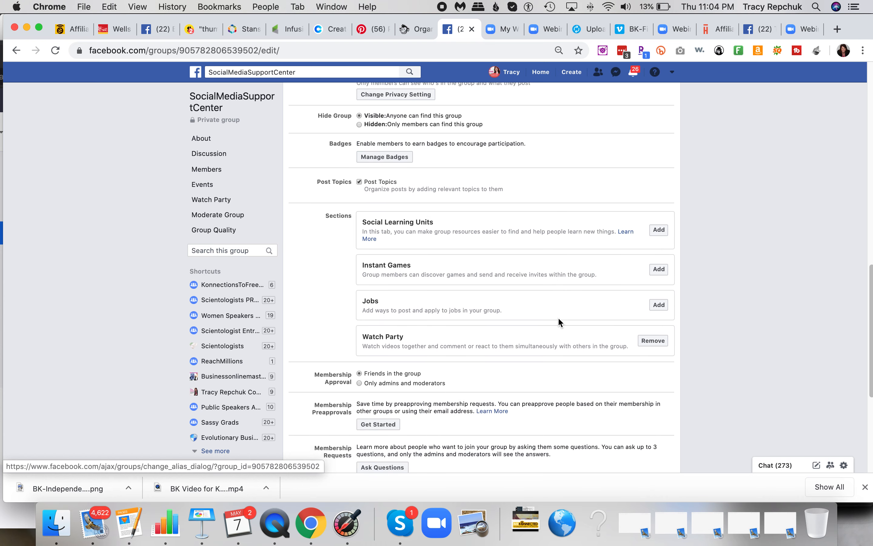
scroll(559, 321, up, 3)
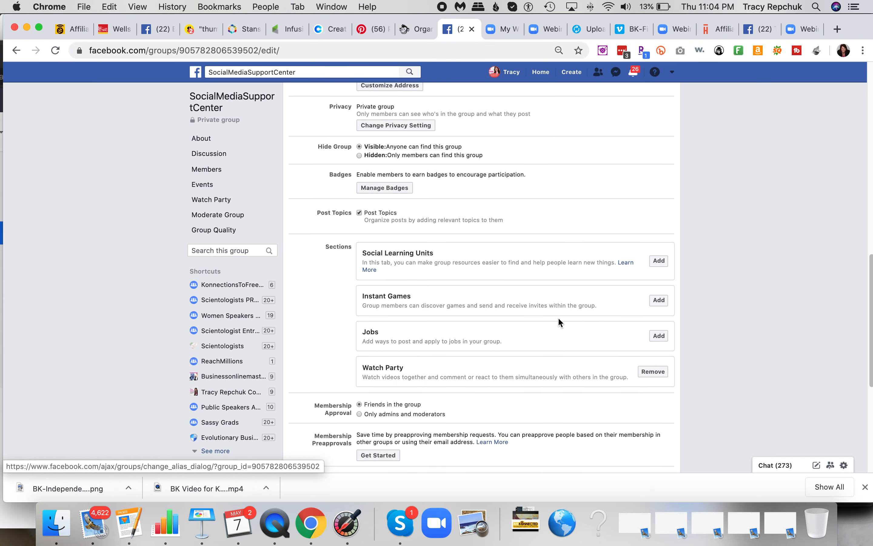
scroll(558, 319, up, 1)
scroll(558, 319, down, 3)
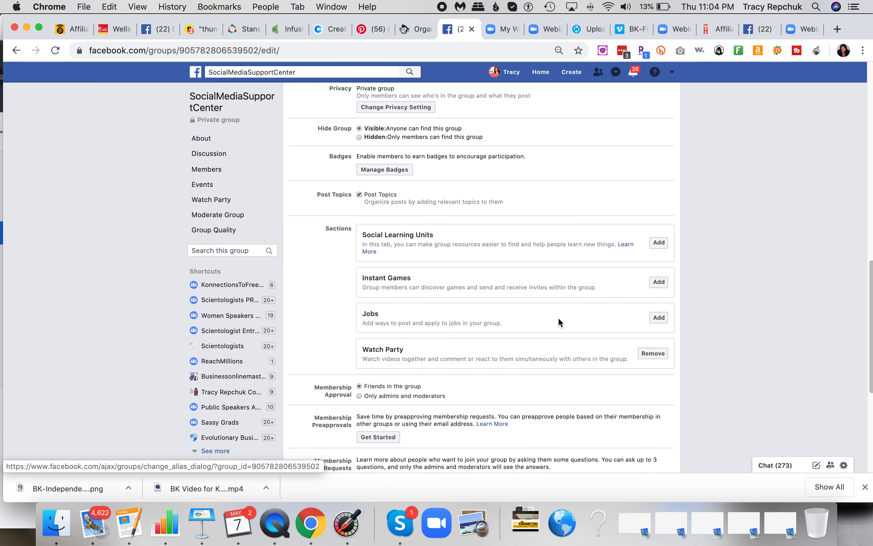
scroll(559, 319, up, 2)
scroll(558, 316, up, 3)
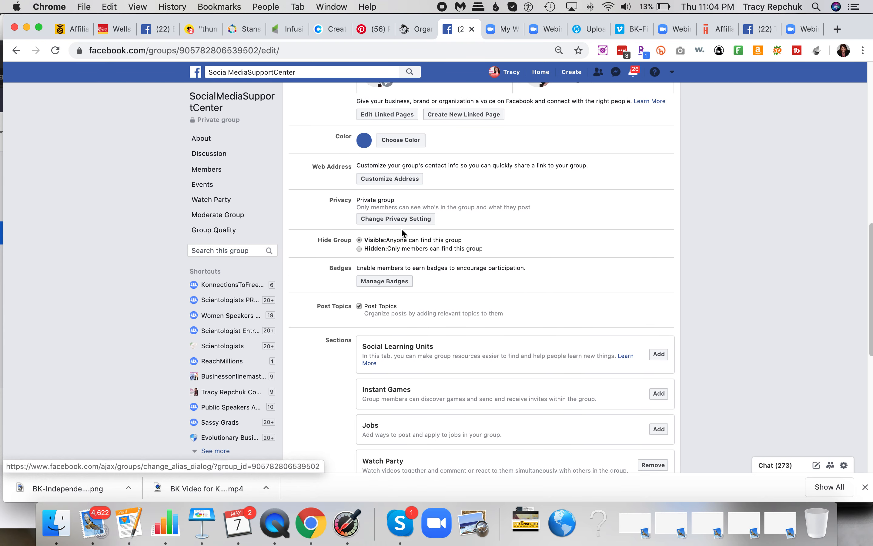
click(397, 219)
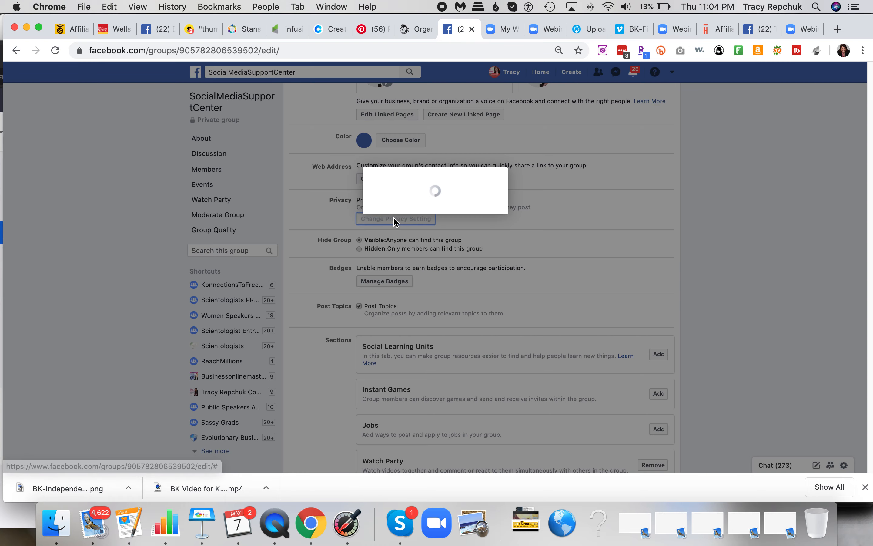
click(336, 180)
click(520, 272)
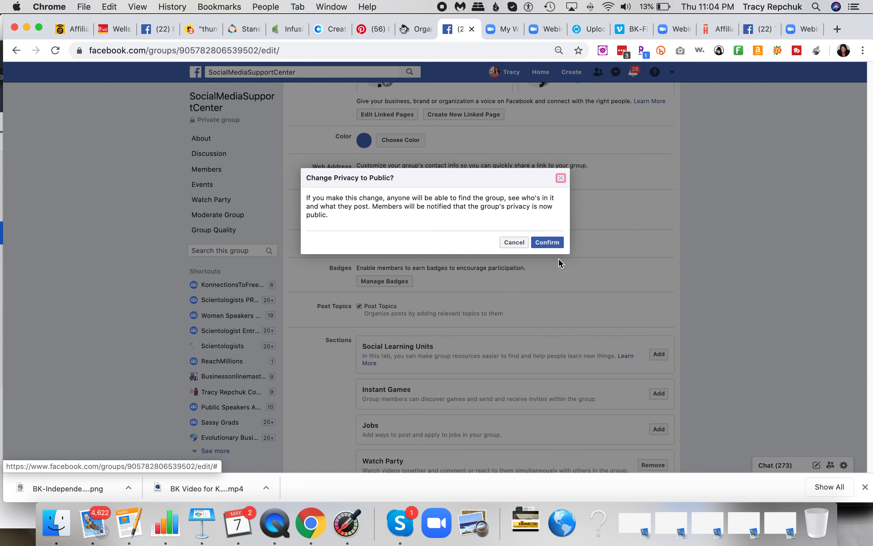
click(550, 243)
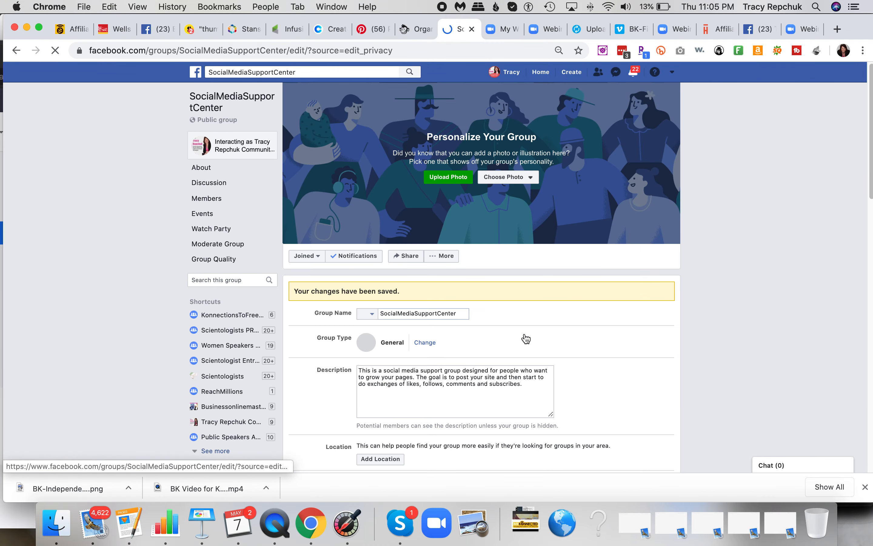
- Look over the group's sections, membership approval and requests, posting permissions, post approval and keyword alert settings
scroll(525, 339, down, 10)
scroll(526, 338, down, 5)
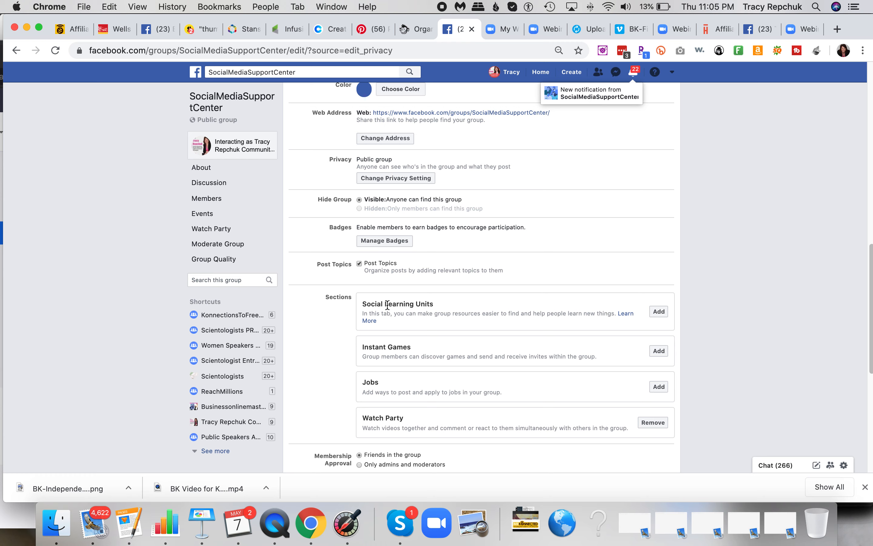
scroll(504, 297, down, 2)
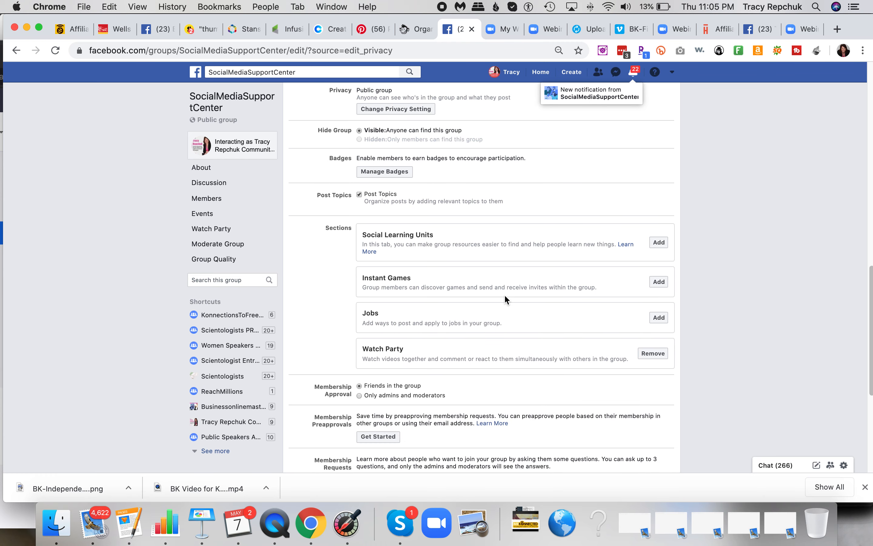
scroll(504, 294, down, 5)
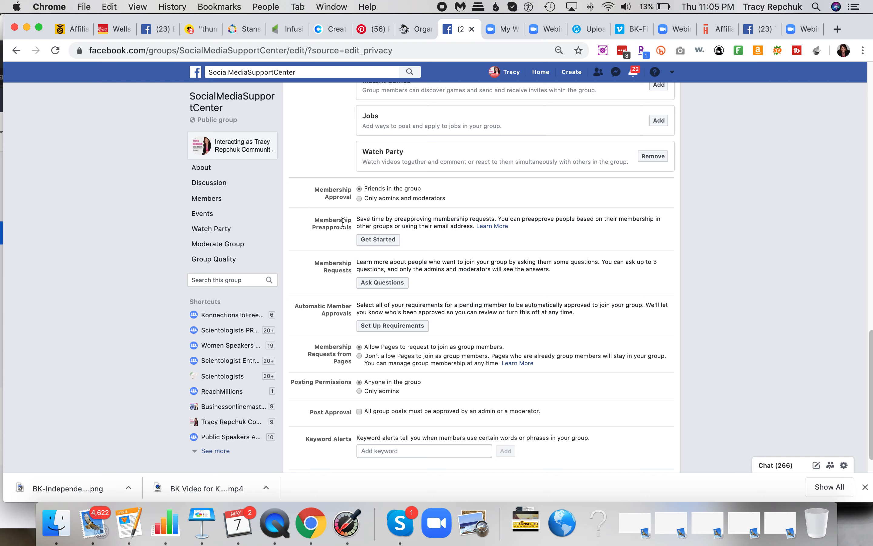
scroll(343, 223, down, 1)
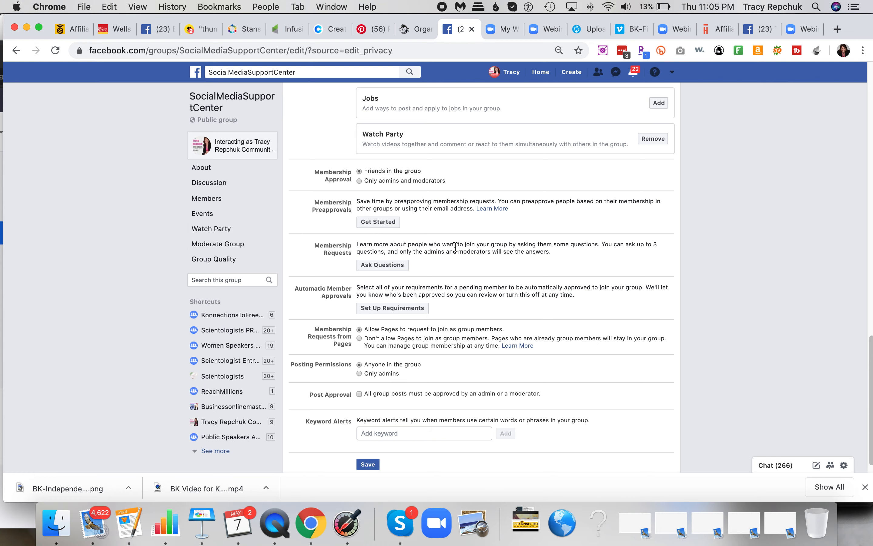
- View the membership preapproval options for the group and close them without choosing any
scroll(455, 246, up, 1)
click(384, 240)
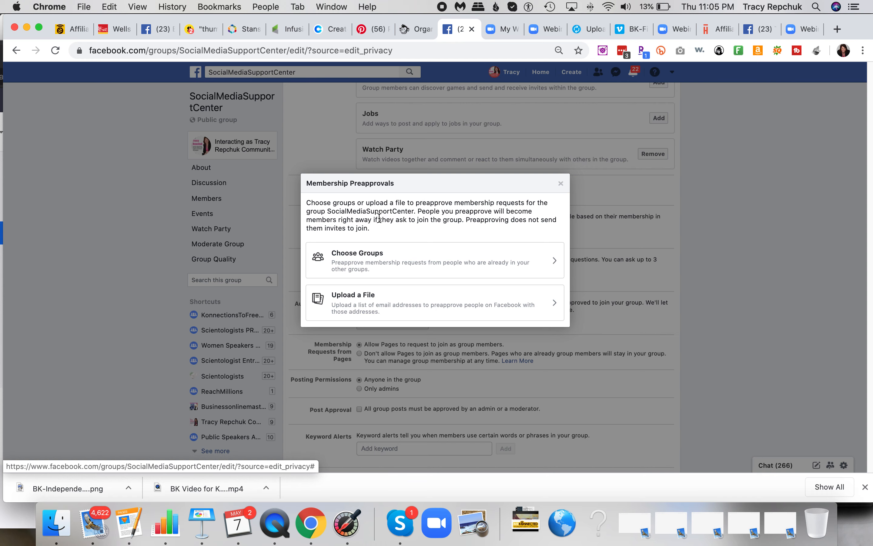
click(560, 183)
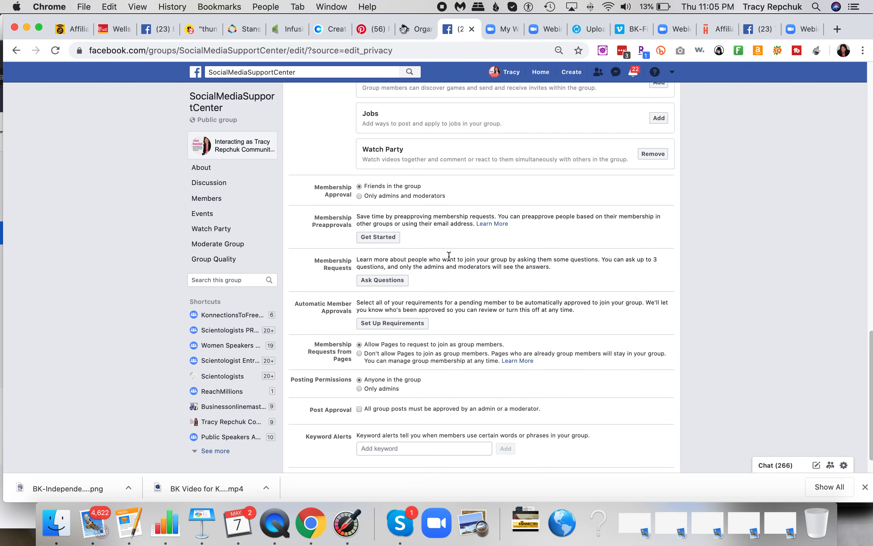
- Set up automatic member approvals for people who joined Facebook at least 6 months ago and confirm the requirement
scroll(455, 272, down, 2)
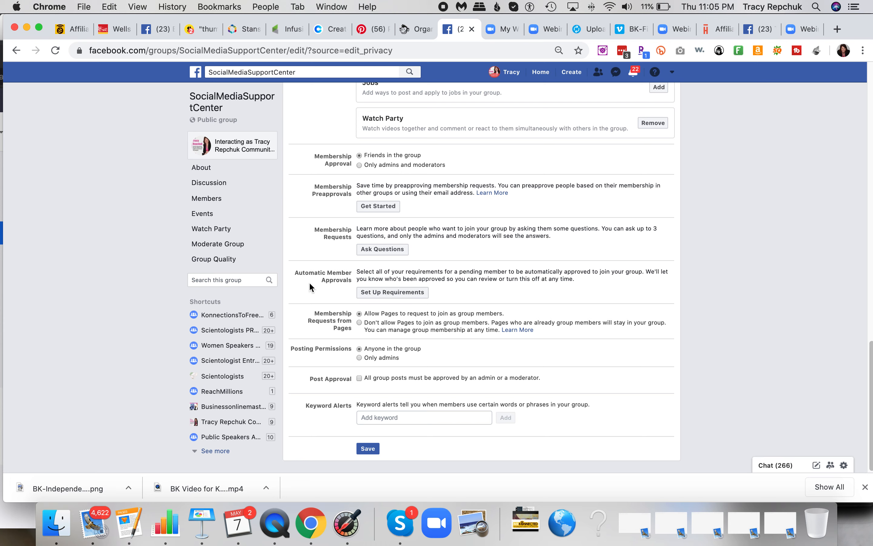
click(390, 293)
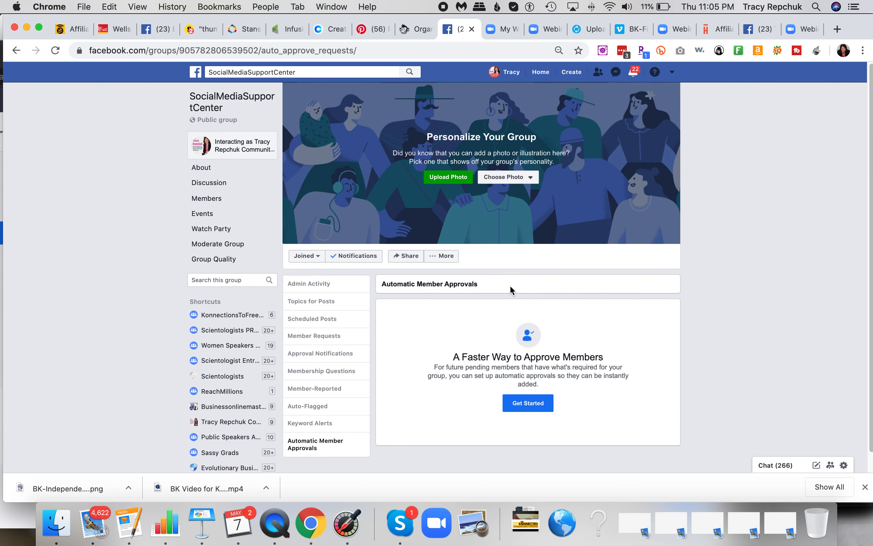
scroll(510, 289, down, 1)
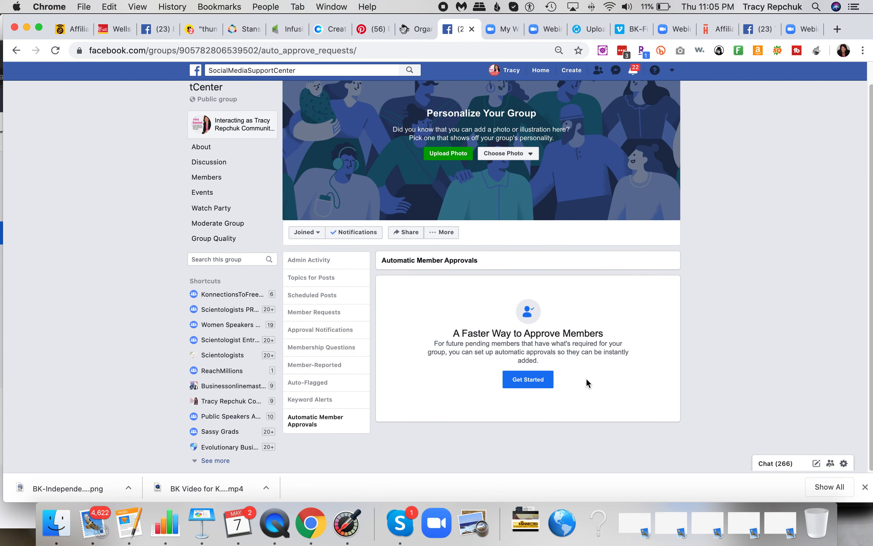
click(538, 381)
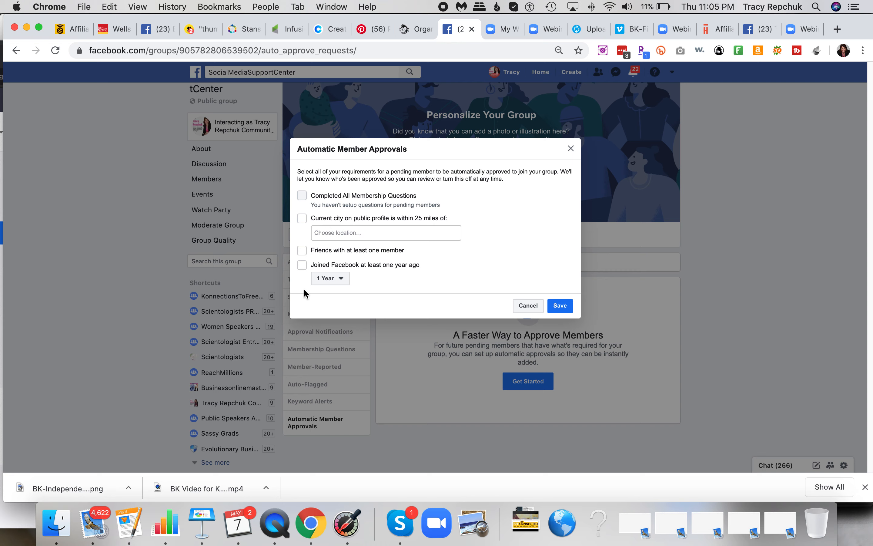
click(341, 280)
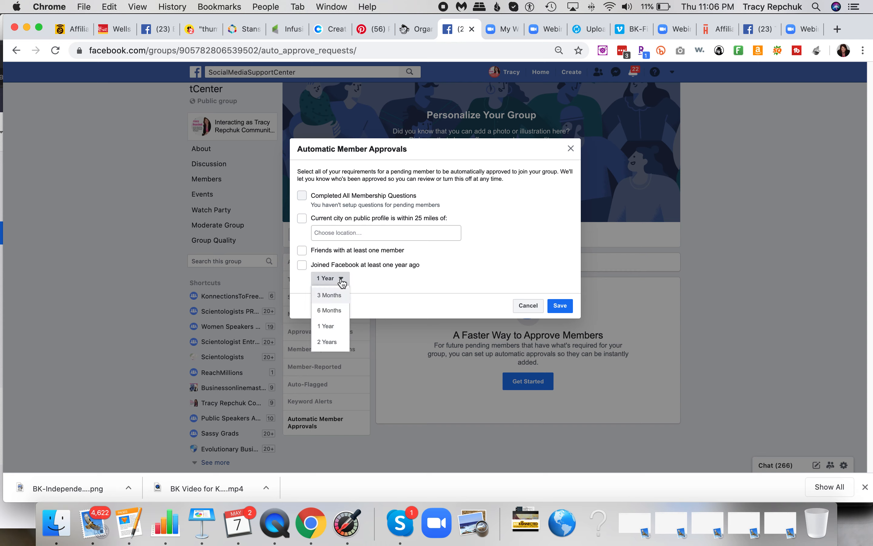
click(335, 311)
click(301, 266)
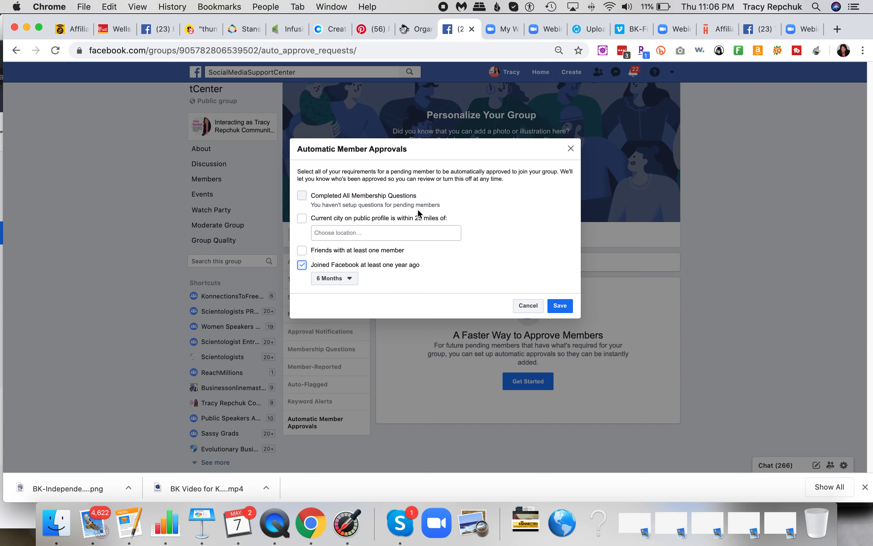
click(561, 305)
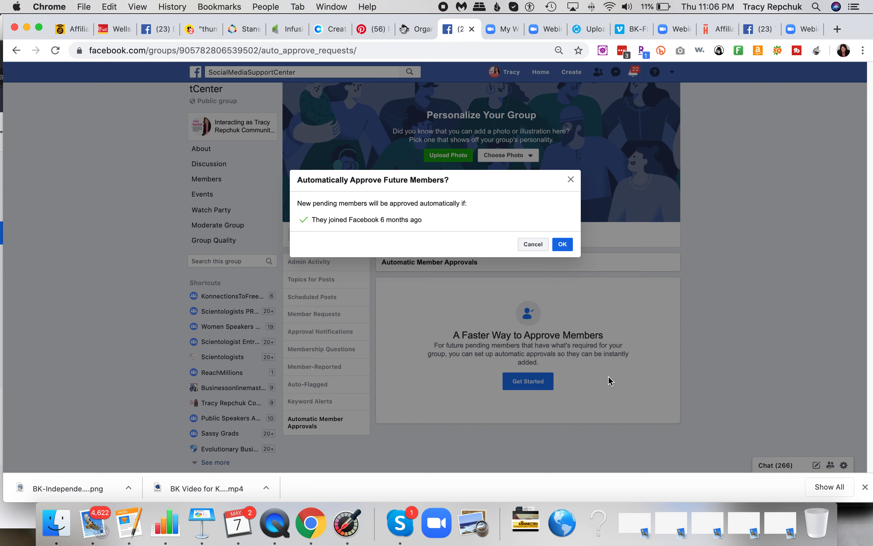
key(Return)
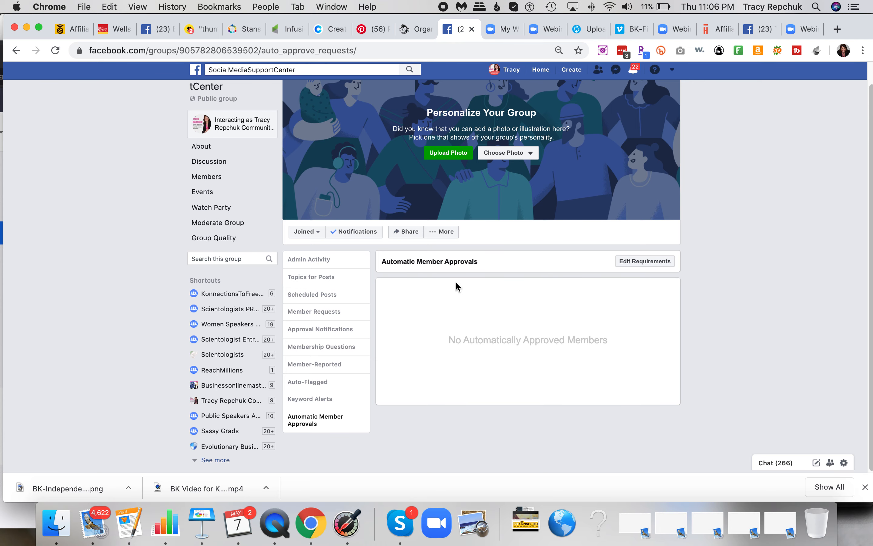
- Return to the group settings page and save the group's settings
scroll(456, 281, down, 1)
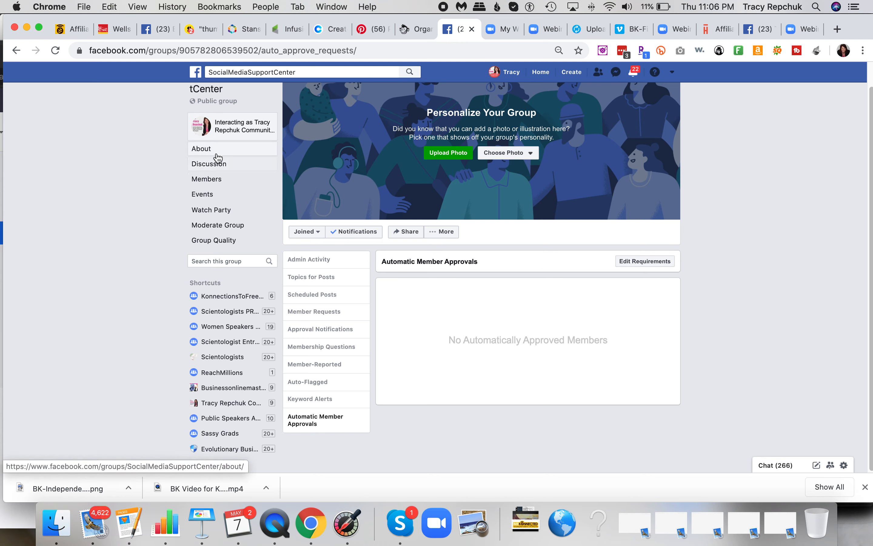
click(447, 235)
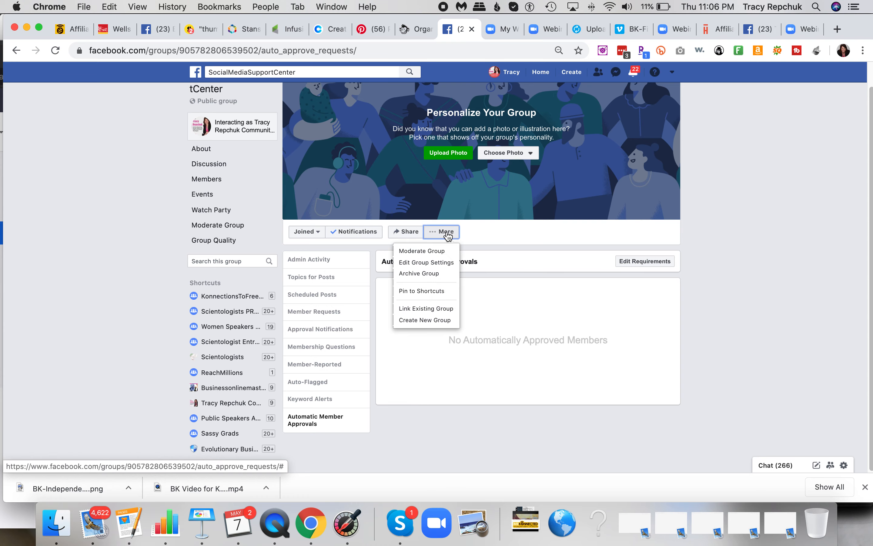
click(435, 263)
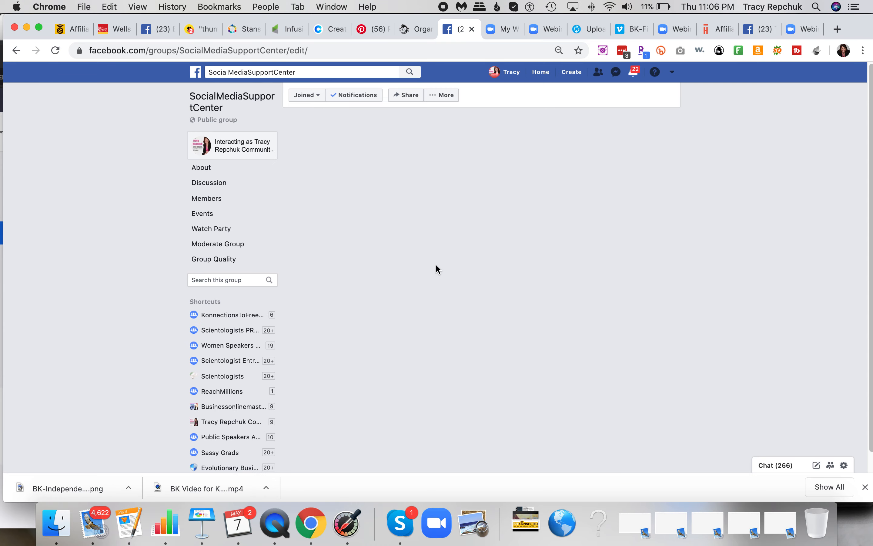
scroll(472, 349, down, 10)
scroll(472, 348, down, 8)
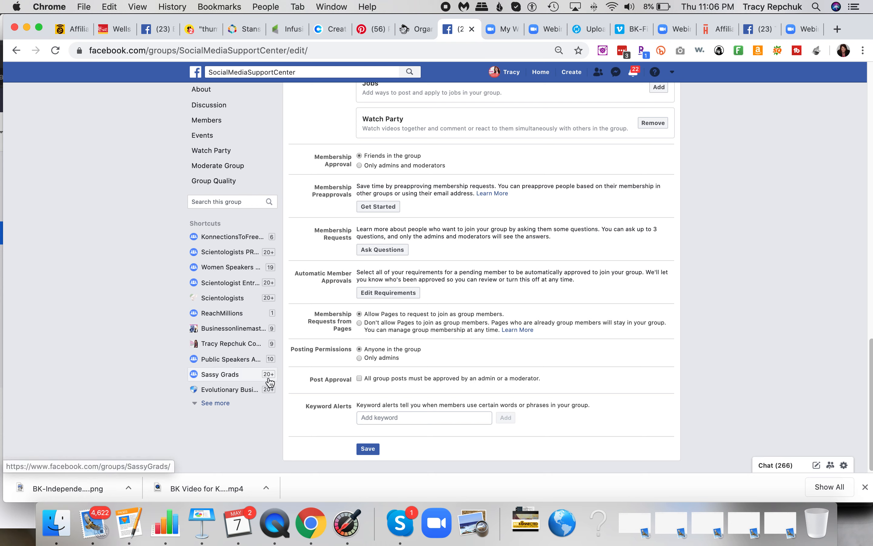
click(368, 449)
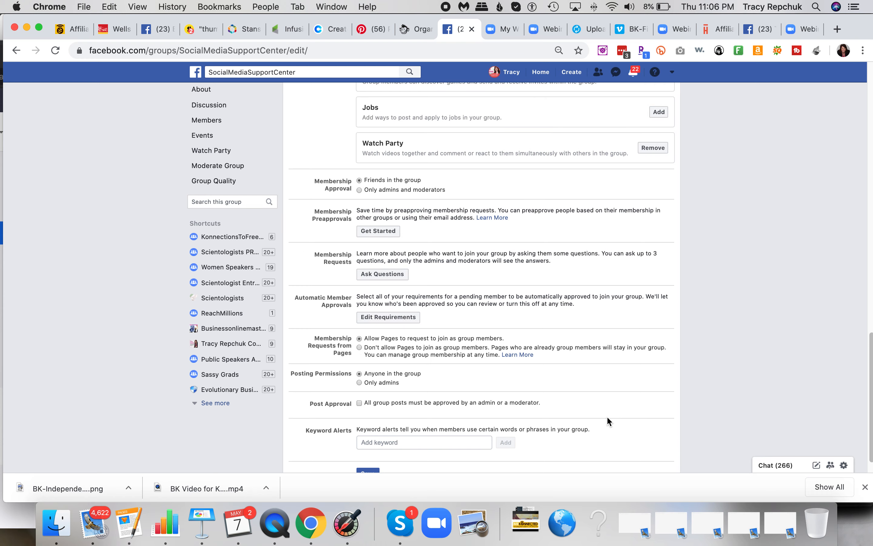
scroll(515, 319, up, 15)
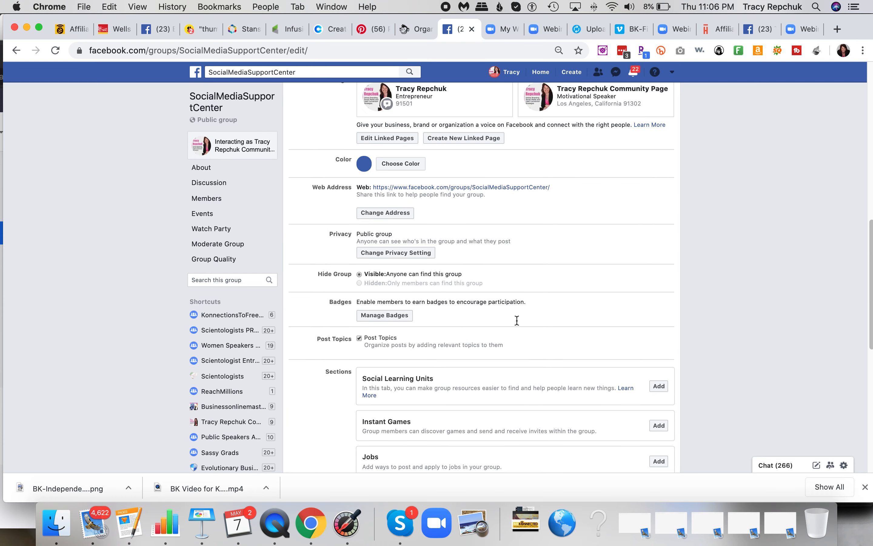
scroll(517, 320, up, 10)
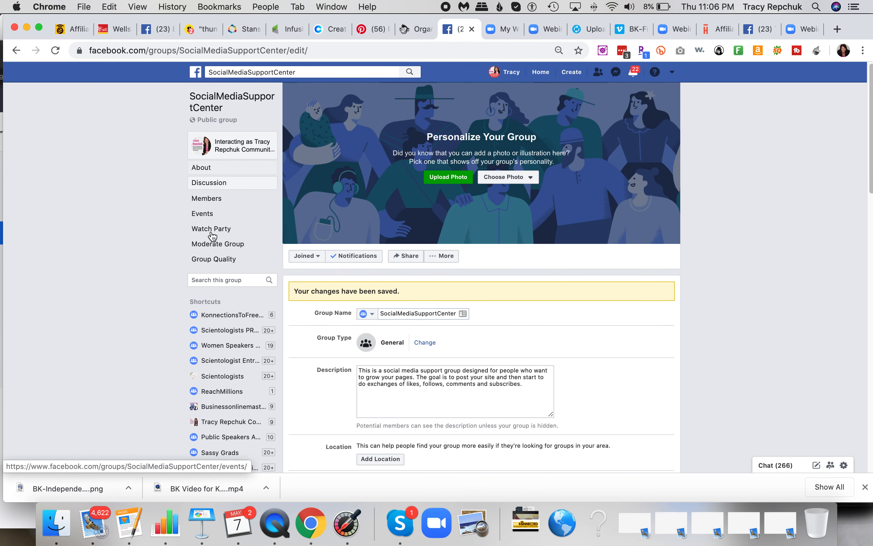
- Review the group's About page, including its description, members and recent posts, and check the additional group management options
click(202, 168)
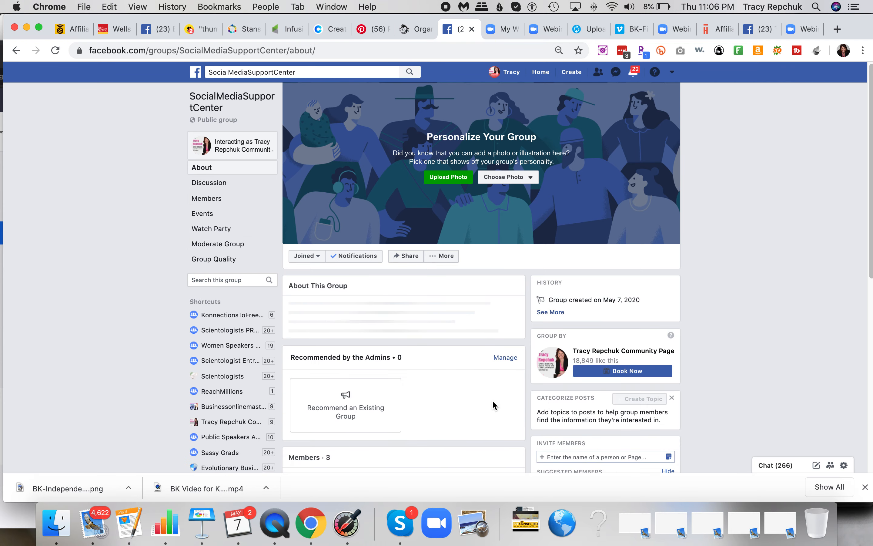
scroll(440, 411, down, 5)
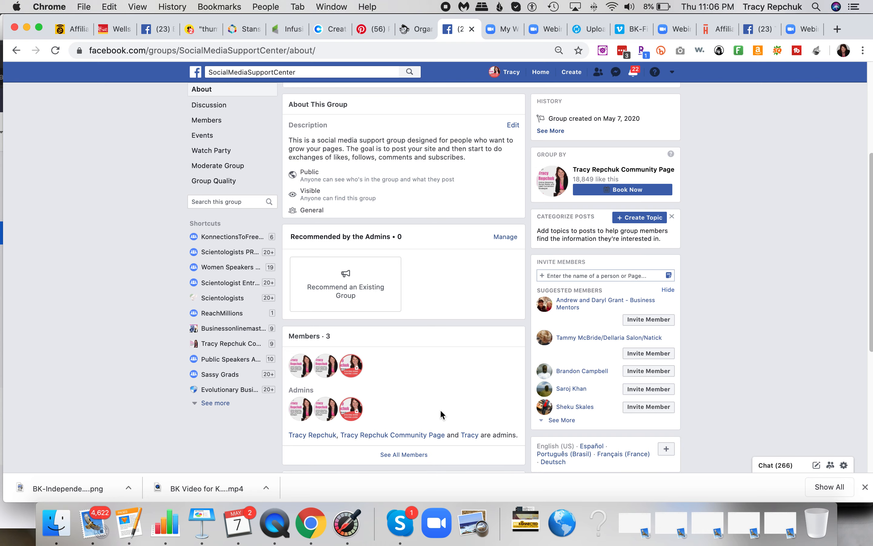
scroll(441, 414, down, 5)
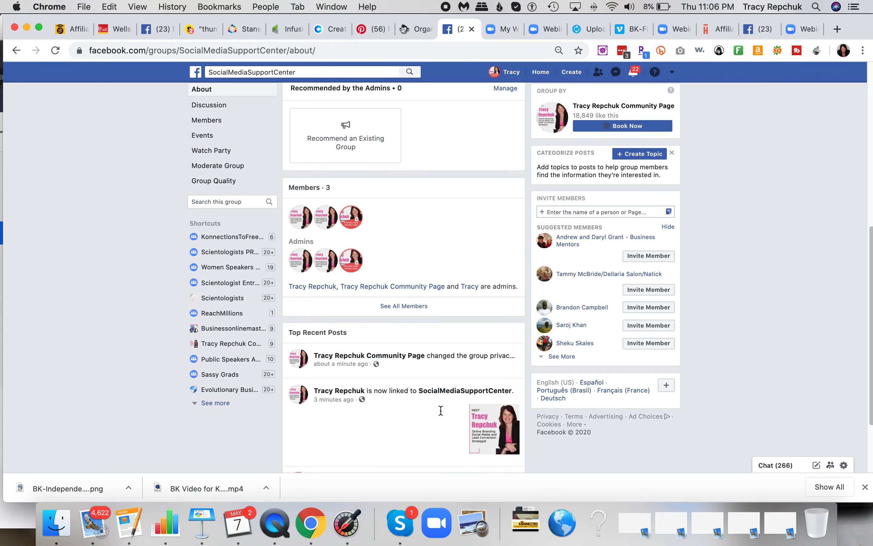
scroll(440, 411, up, 10)
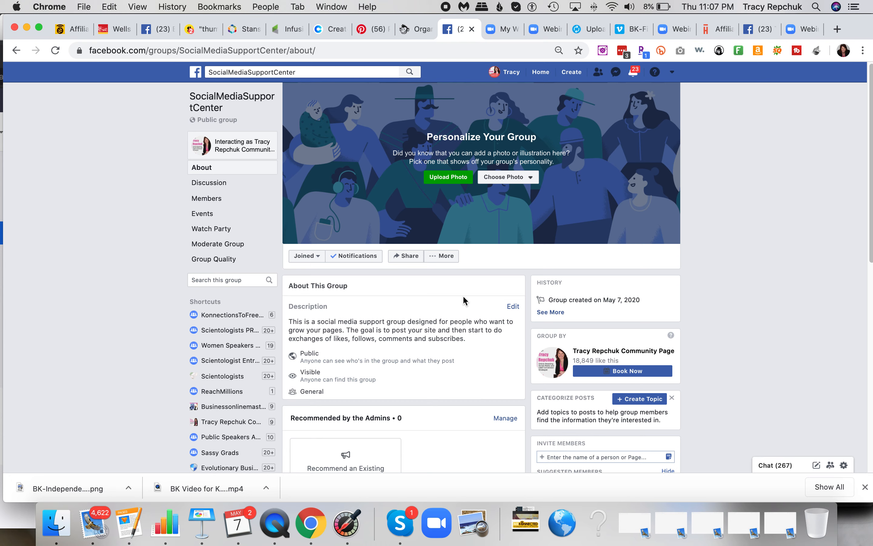
click(442, 258)
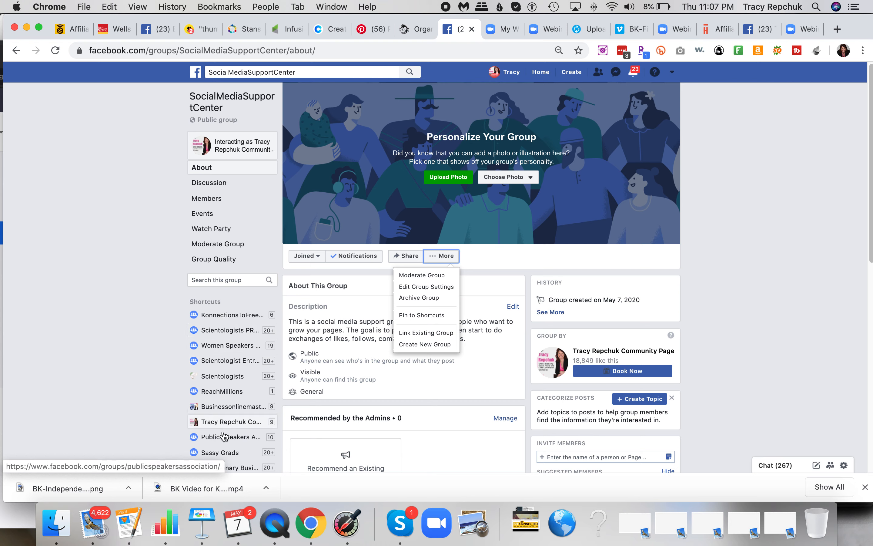
click(485, 258)
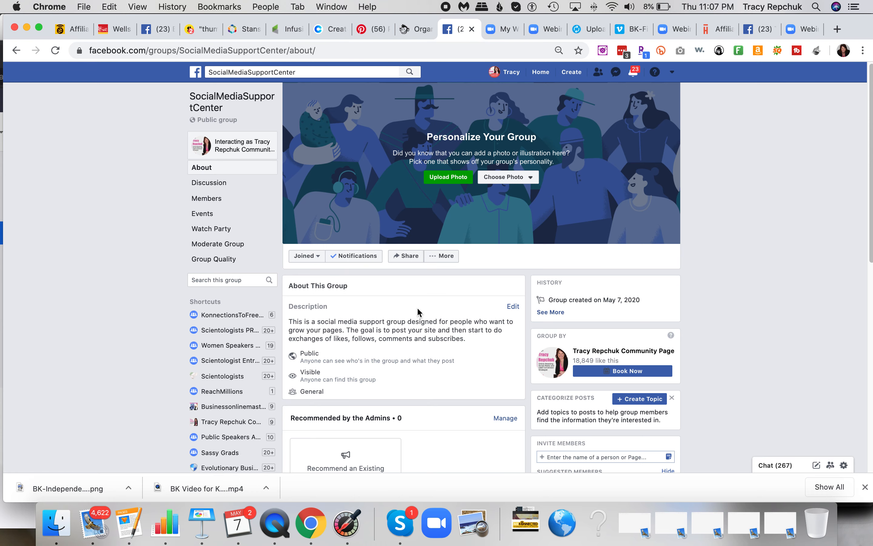
scroll(428, 376, down, 3)
scroll(428, 376, up, 2)
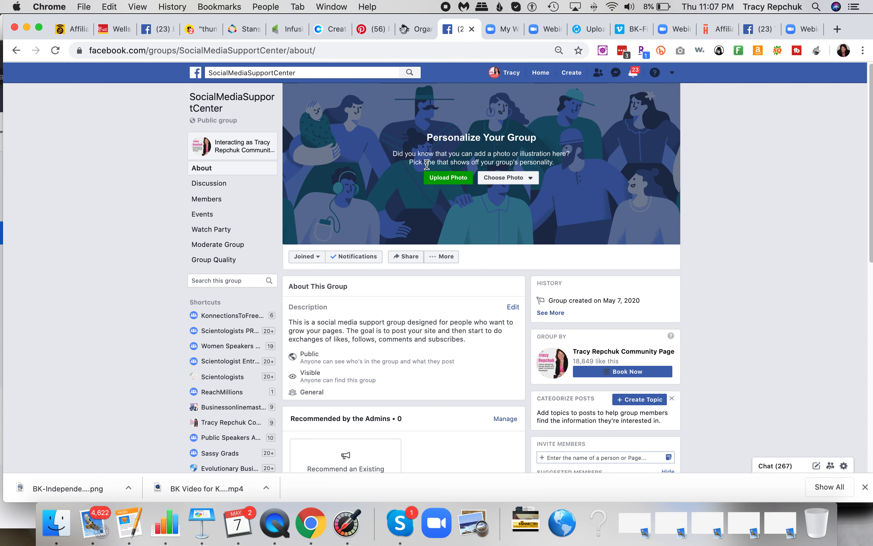
scroll(447, 351, up, 1)
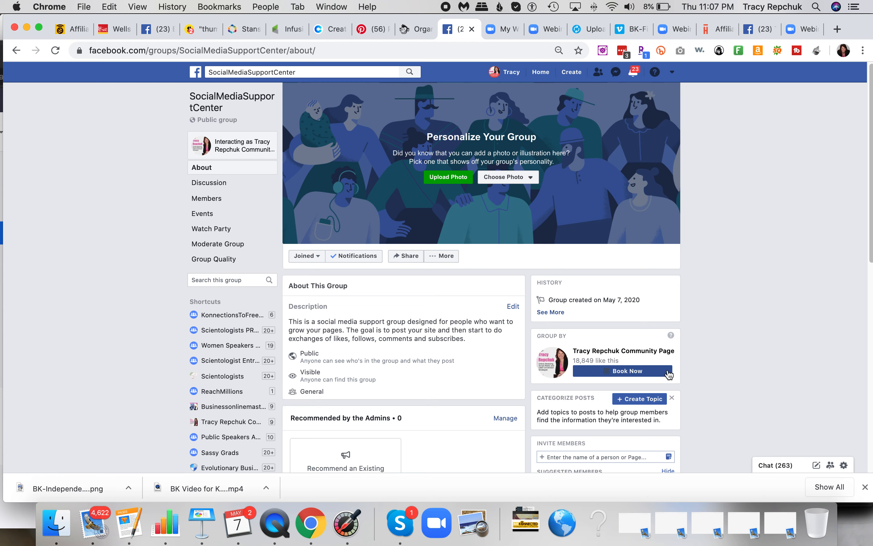
- Look over the About page's recommendations and suggested members, and open the group's history details briefly before closing them
scroll(668, 375, down, 3)
scroll(673, 371, down, 1)
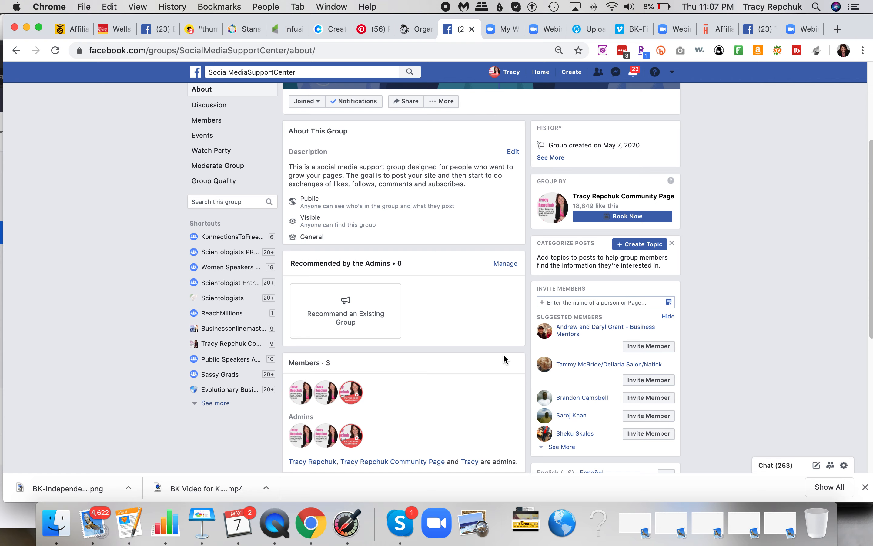
scroll(504, 355, up, 2)
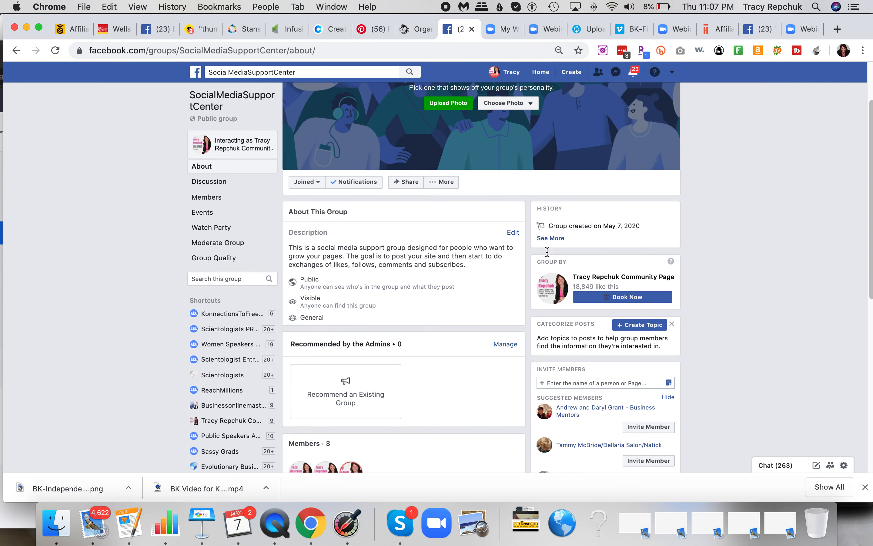
click(550, 238)
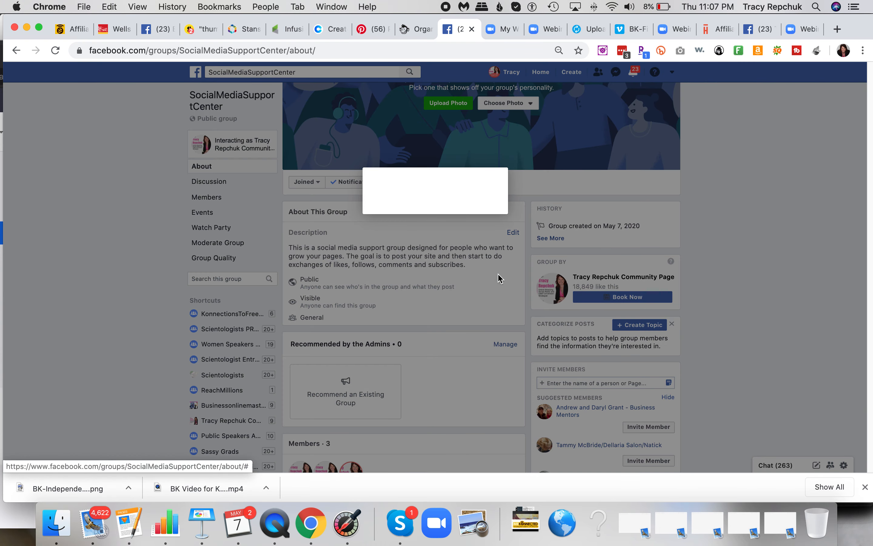
click(537, 276)
scroll(475, 355, down, 10)
scroll(475, 356, up, 10)
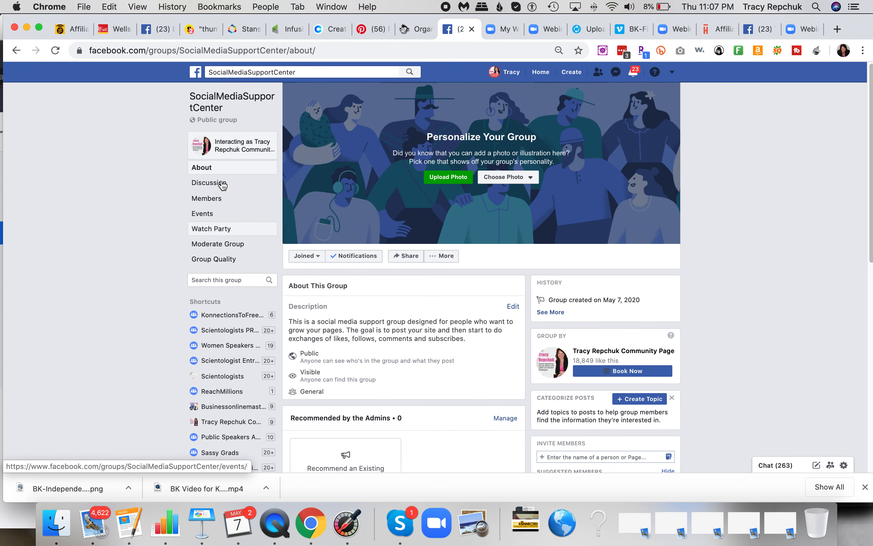
- Open the group's discussion and examine the recent activity about privacy, the linked page and the description
click(222, 184)
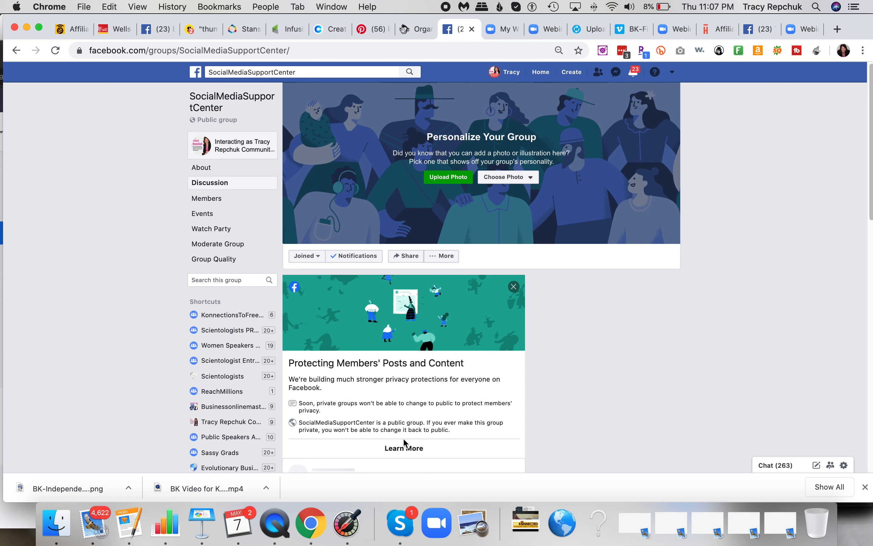
scroll(464, 435, down, 7)
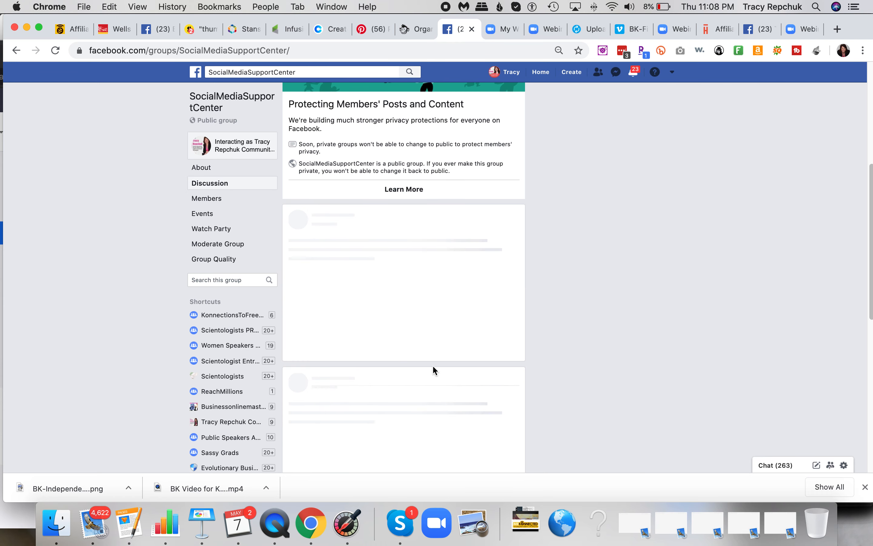
scroll(391, 211, up, 1)
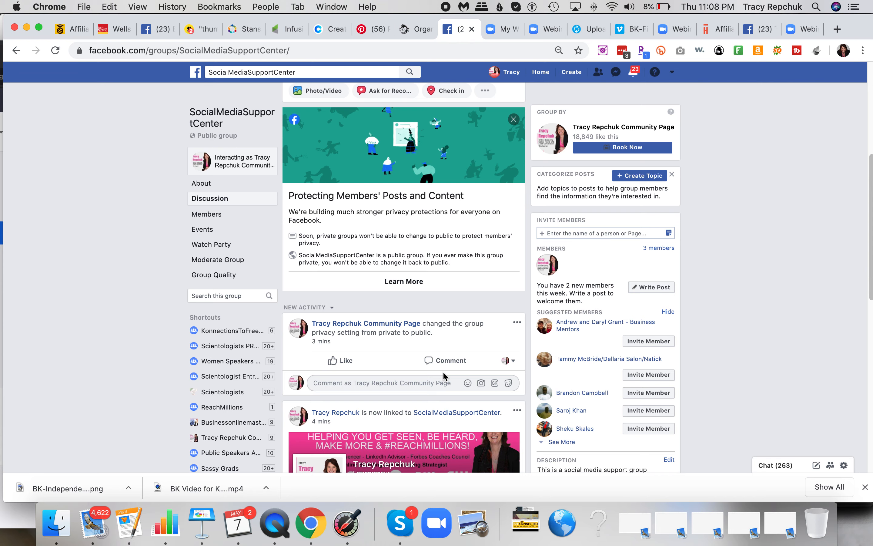
scroll(427, 419, down, 5)
scroll(428, 419, down, 3)
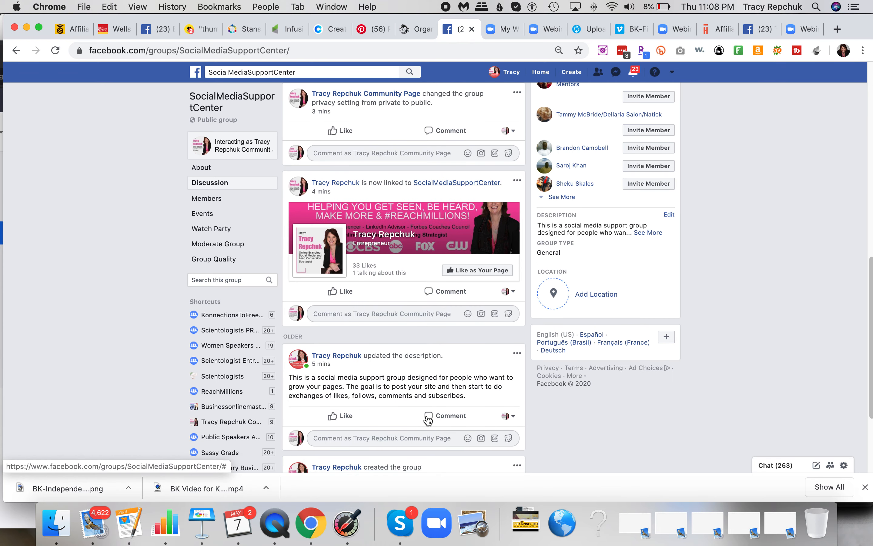
scroll(428, 419, up, 2)
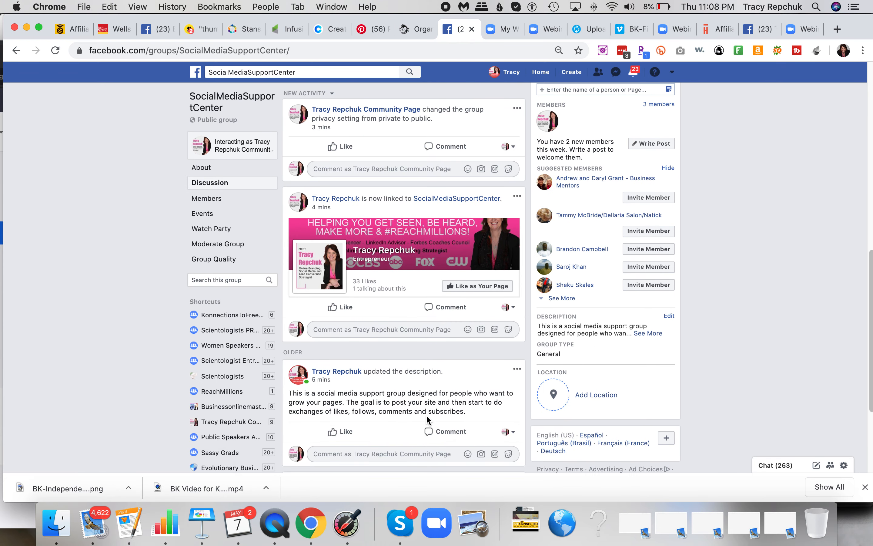
scroll(427, 415, up, 5)
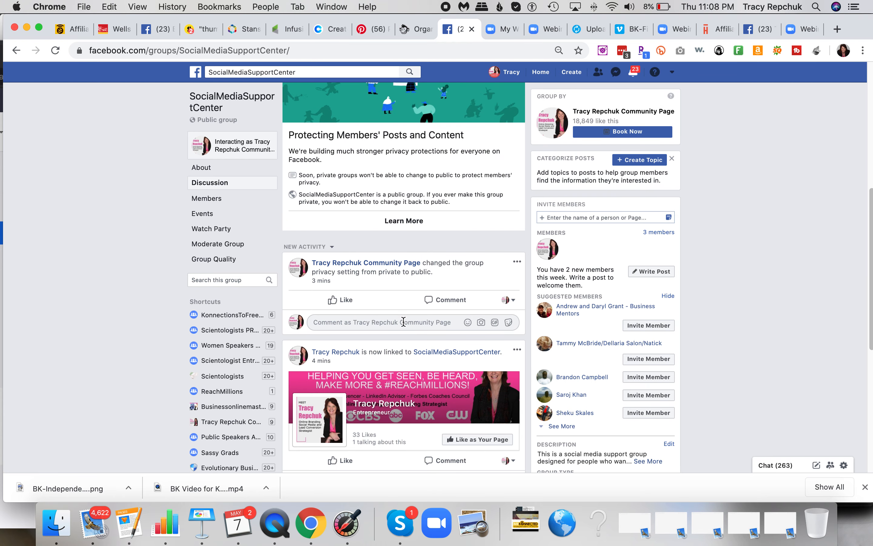
- Begin a comment on the privacy-change post with "This is a community where you can request likes, comments, shares and subscribes to your posts or channel."
click(404, 323)
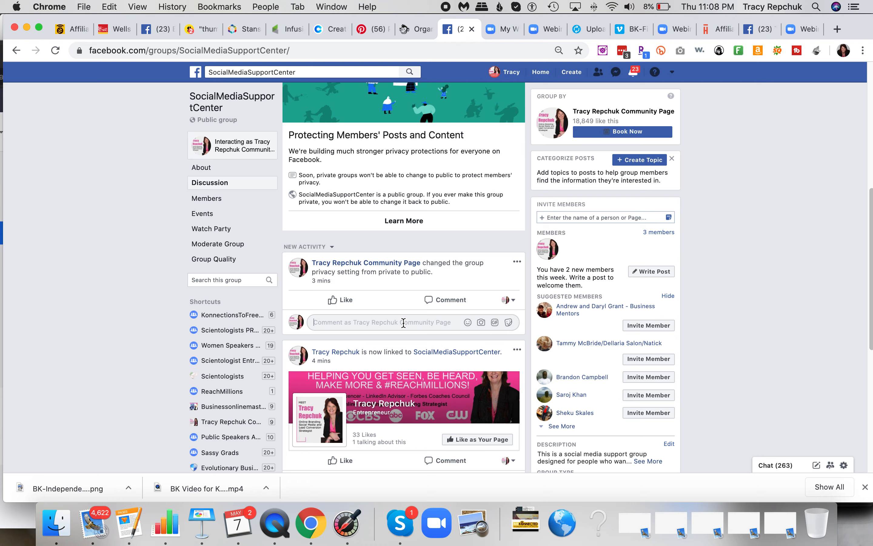
text(This )
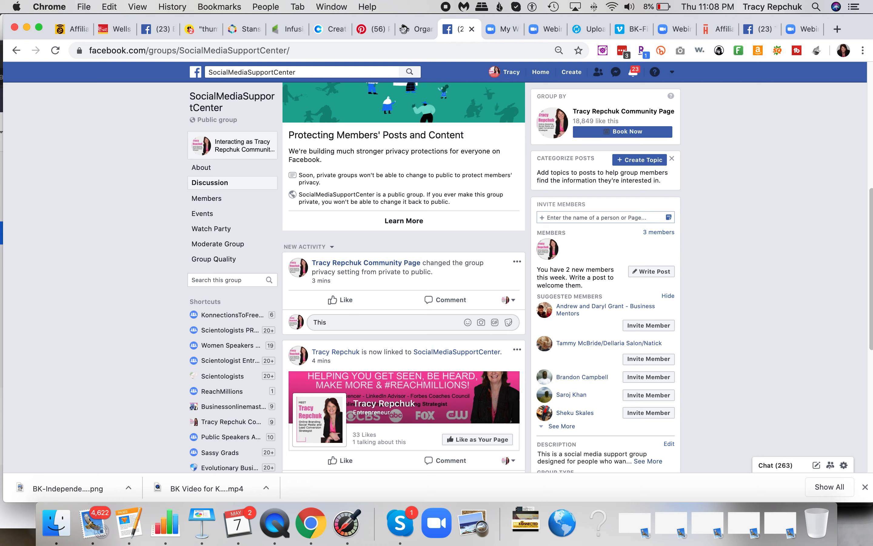
text(is a community where you can request likes, )
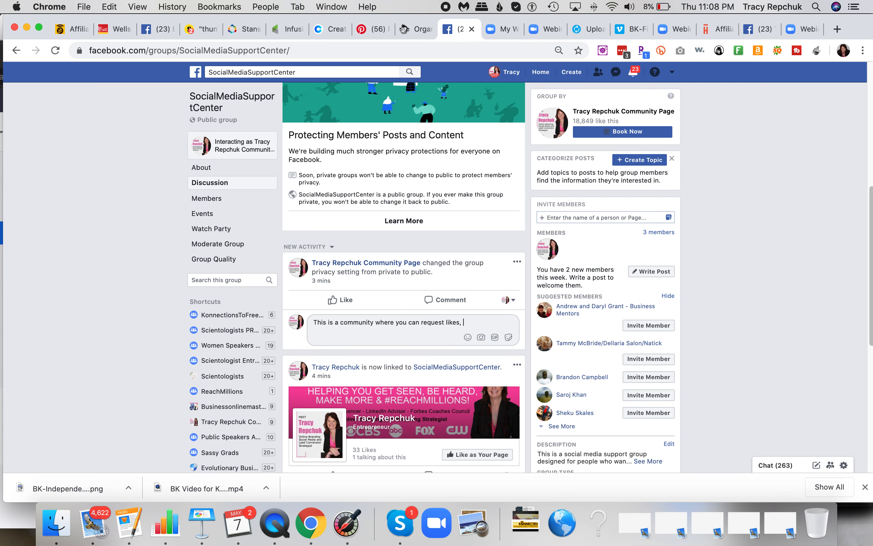
text(comments )
text( shares)
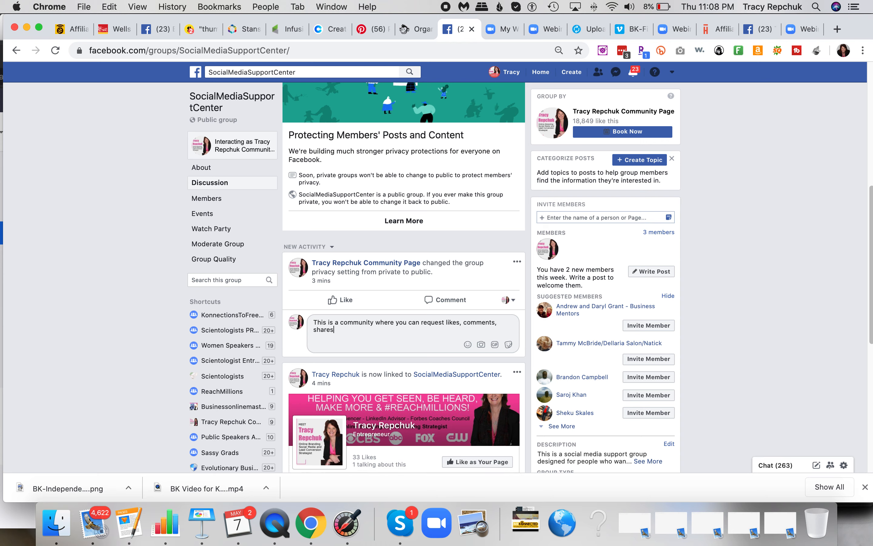
text( and subsrcribes)
key(BackSpace)
key(BackSpace)
key(BackSpace)
key(BackSpace)
key(BackSpace)
key(BackSpace)
key(BackSpace)
key(BackSpace)
text(cribes to yo)
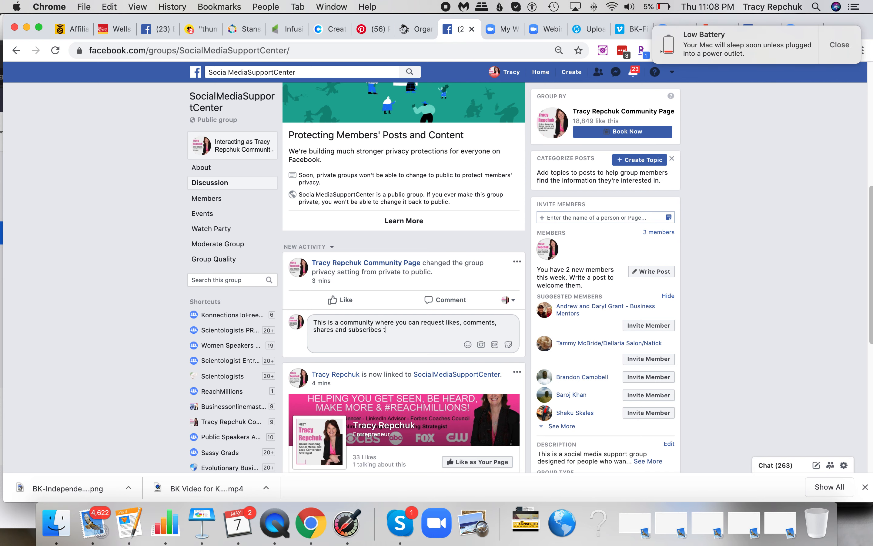
text(ur posts or channel. The only u)
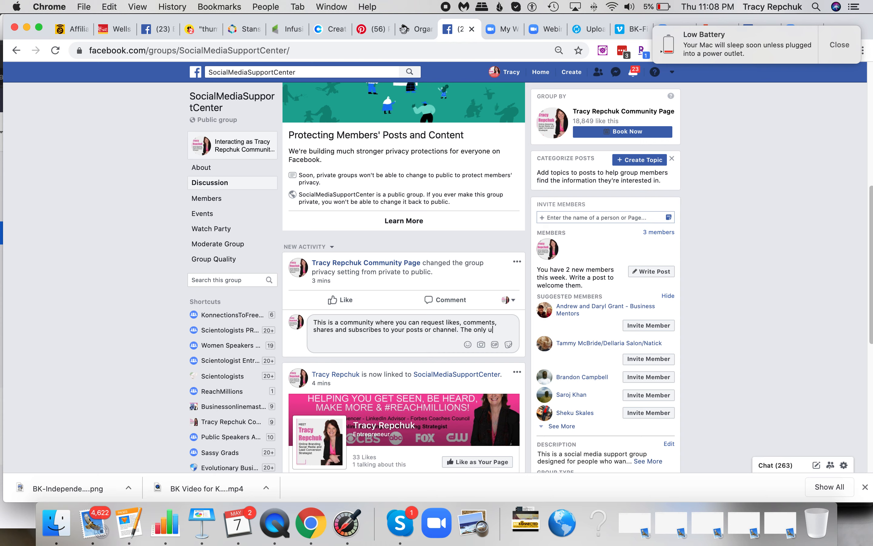
- Continue the comment with "The only rule is that you recipricate the favor when someone needs your help too."
text(rlrl)
key(BackSpace)
text(rule is that)
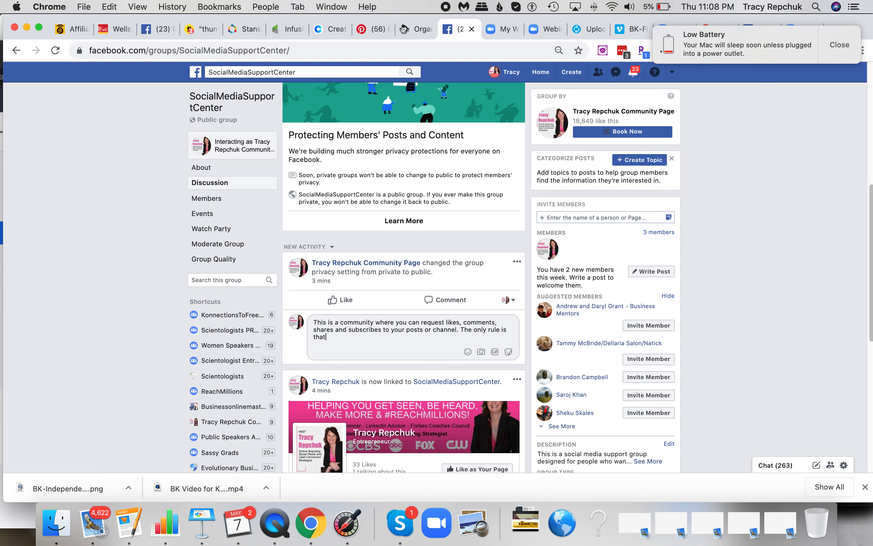
text( you recipricoat)
key(BackSpace)
key(BackSpace)
key(BackSpace)
key(BackSpace)
key(BackSpace)
key(BackSpace)
text(at)
key(BackSpace)
key(BackSpace)
text(cat )
text(e the favor)
text(.)
key(BackSpace)
text(when someone en)
key(BackSpace)
key(BackSpace)
text(needs you)
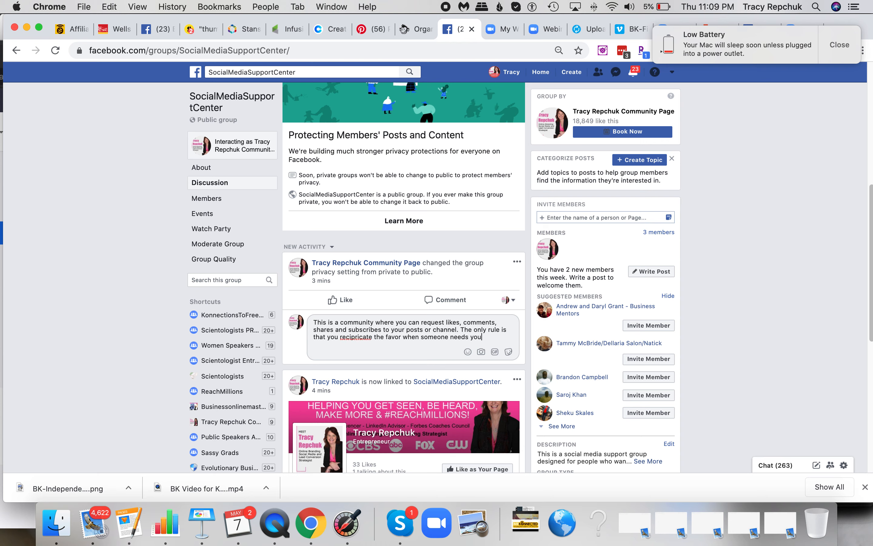
text(r help too.)
key(BackSpace)
text(too.)
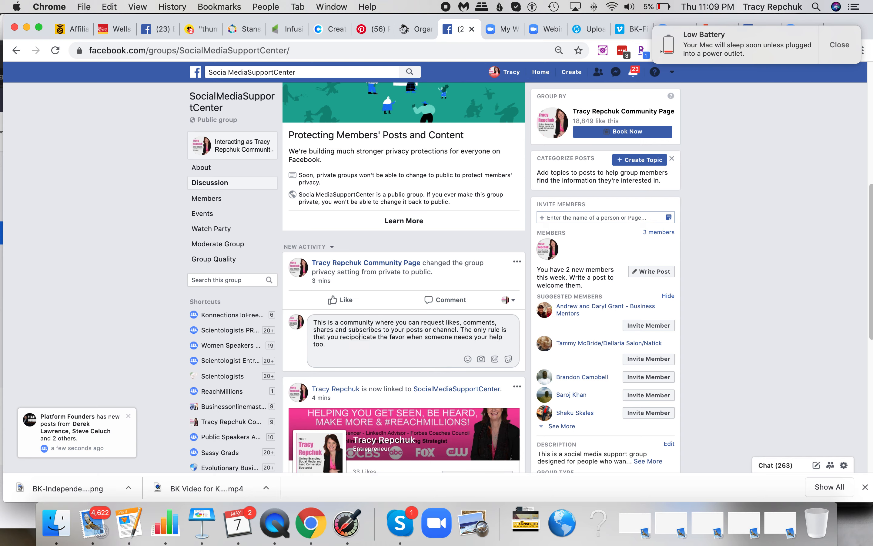
- Correct the misspelled word before "the favor" in the comment to "reciprocate"
key(Left)
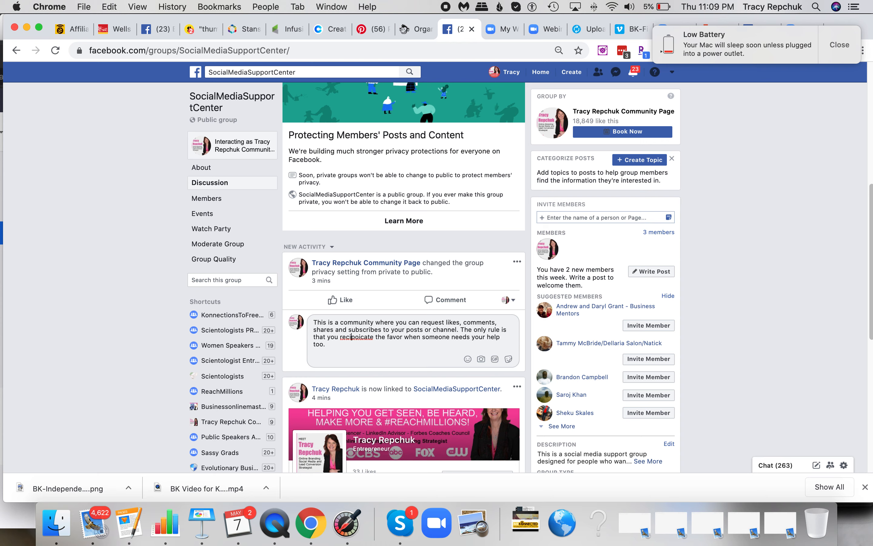
key(BackSpace)
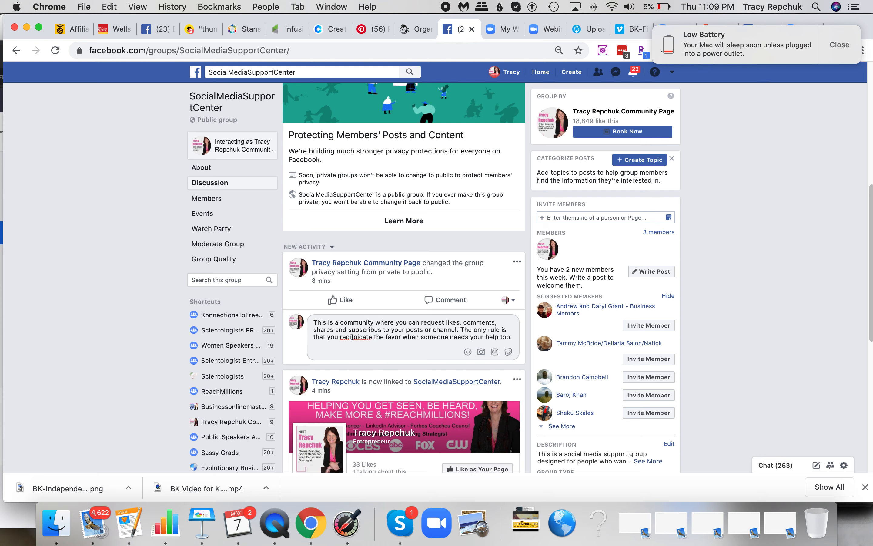
text(procate)
key(shift+Right)
key(shift+Right)
key(shift+Right)
key(shift+Right)
key(shift+Right)
key(BackSpace)
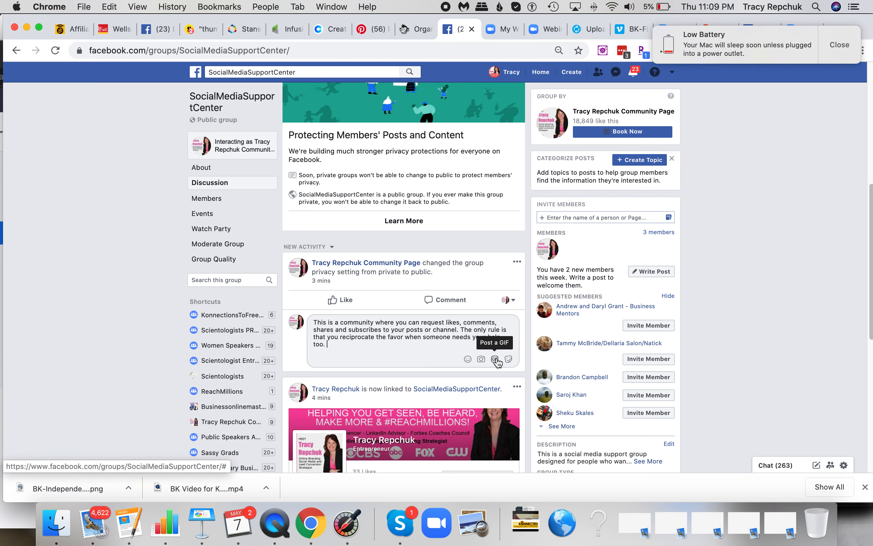
- Search the GIFs for "welcome", attach the "WELCOME!!" one with party poppers to the comment, and post it
click(495, 359)
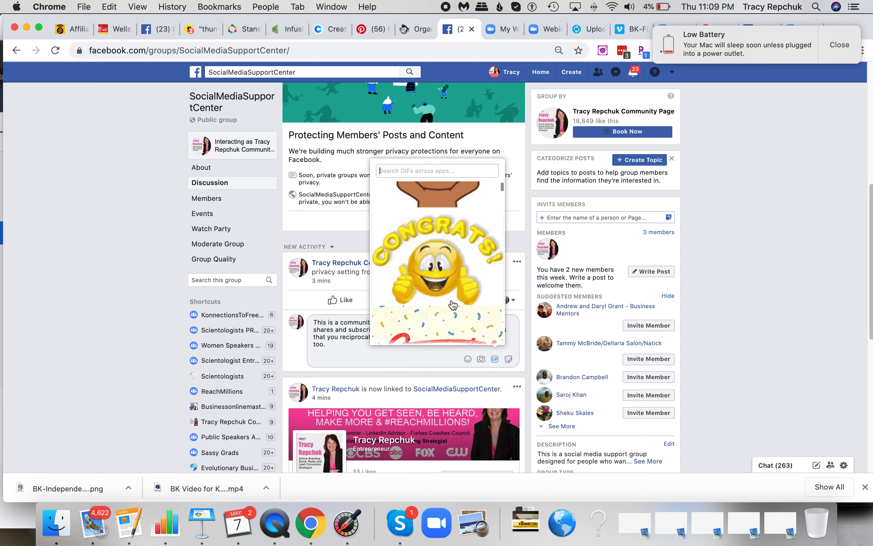
scroll(453, 304, down, 8)
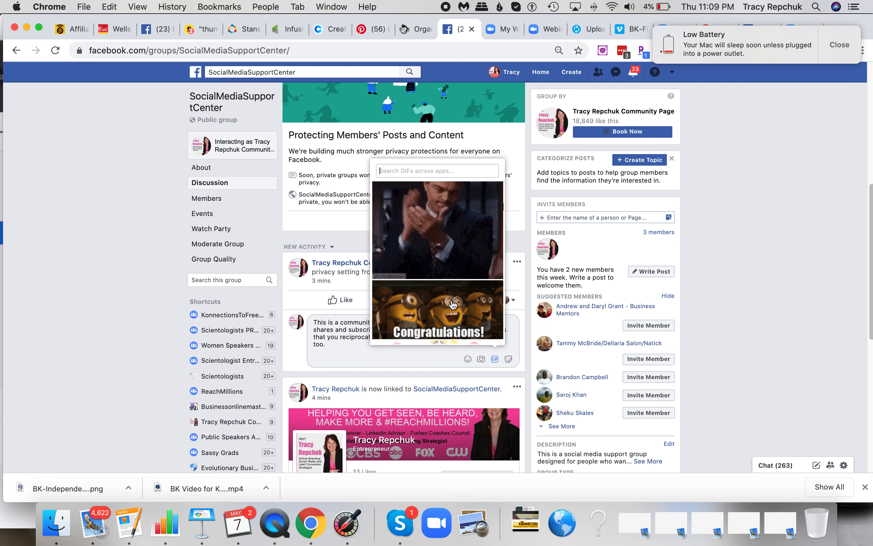
scroll(453, 305, down, 10)
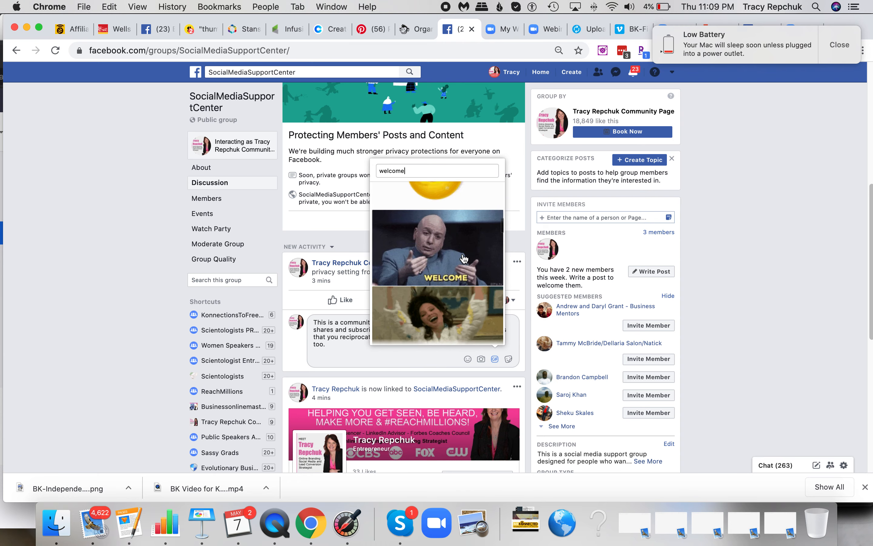
scroll(464, 258, down, 10)
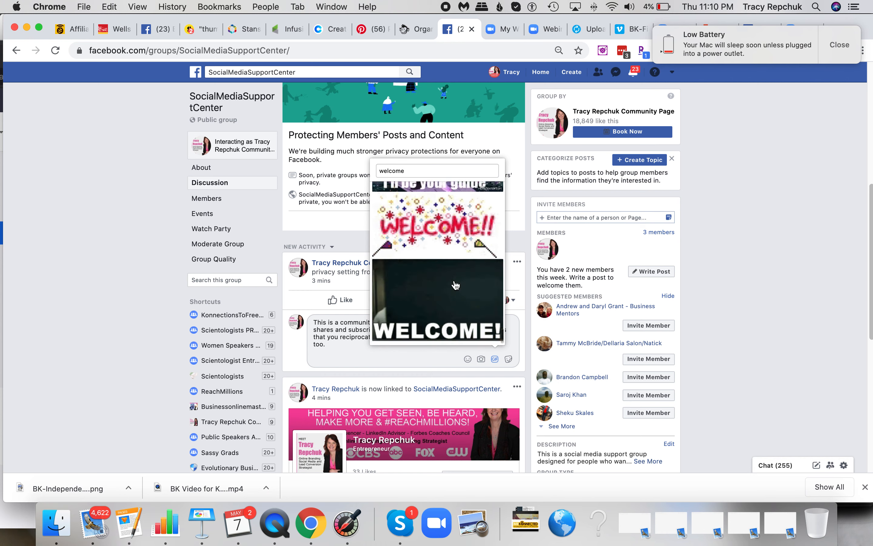
scroll(456, 285, down, 5)
scroll(455, 285, up, 5)
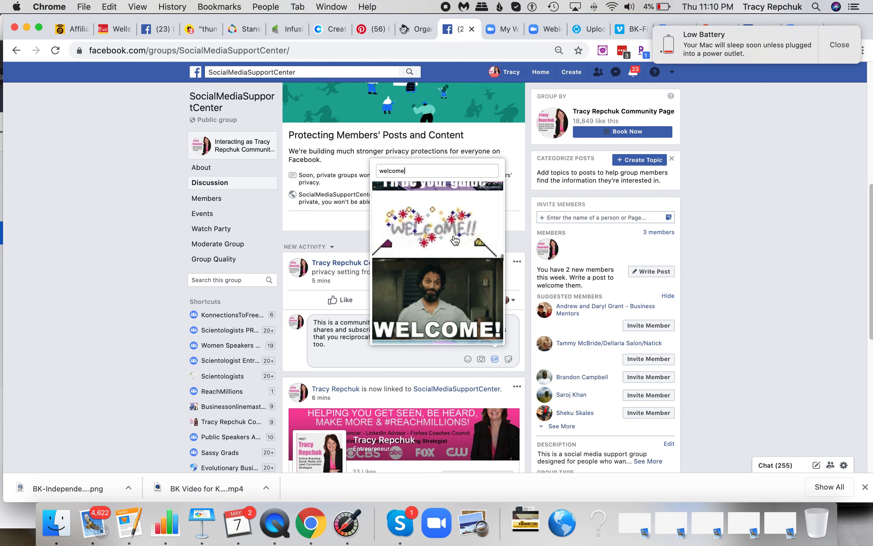
click(455, 240)
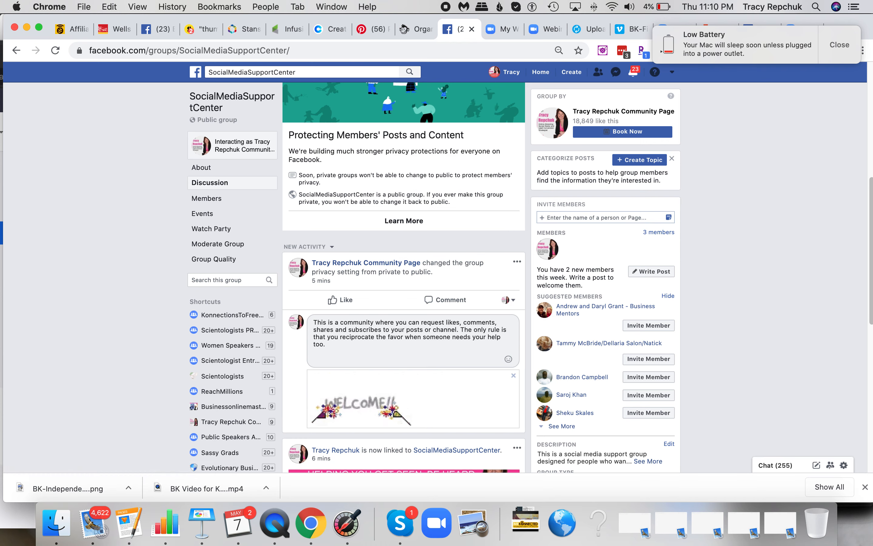
key(Return)
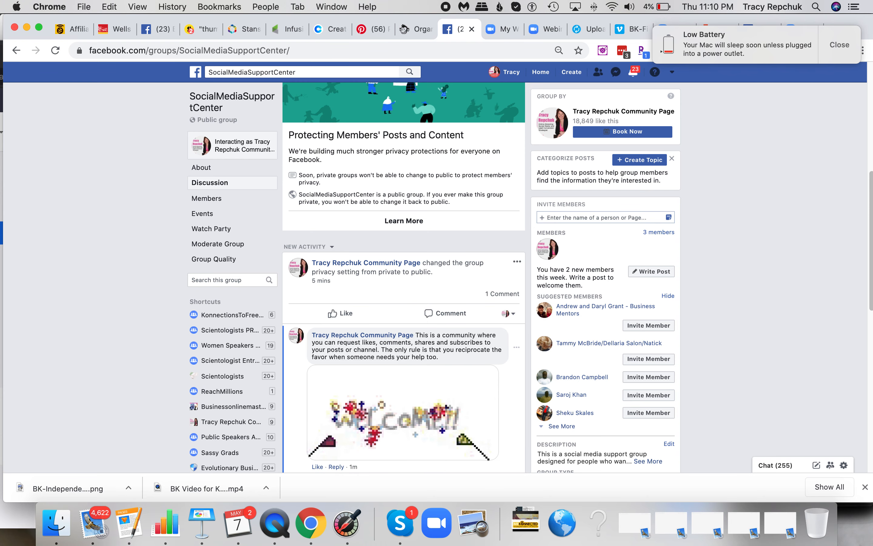
- Look over the group's Discussion page, from the cover area and posting options to the newly posted welcome comment
scroll(414, 281, up, 7)
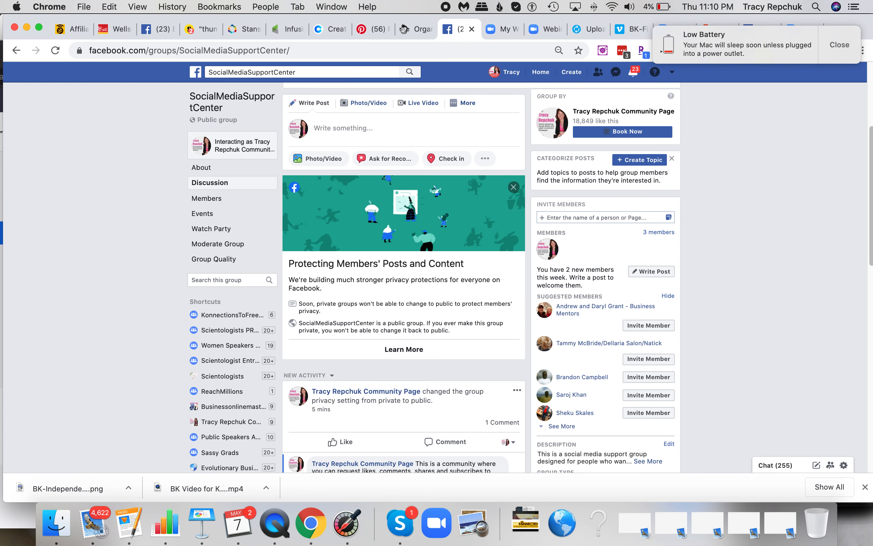
scroll(600, 392, down, 2)
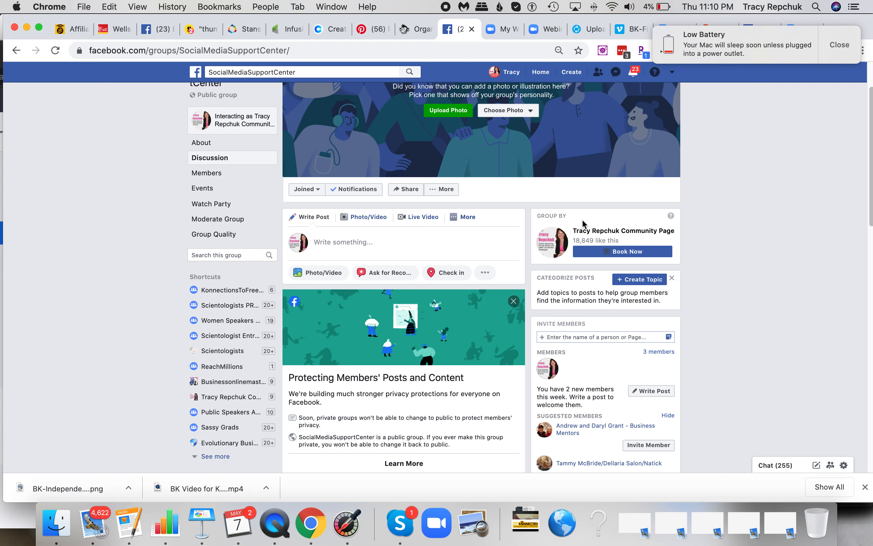
scroll(581, 224, up, 4)
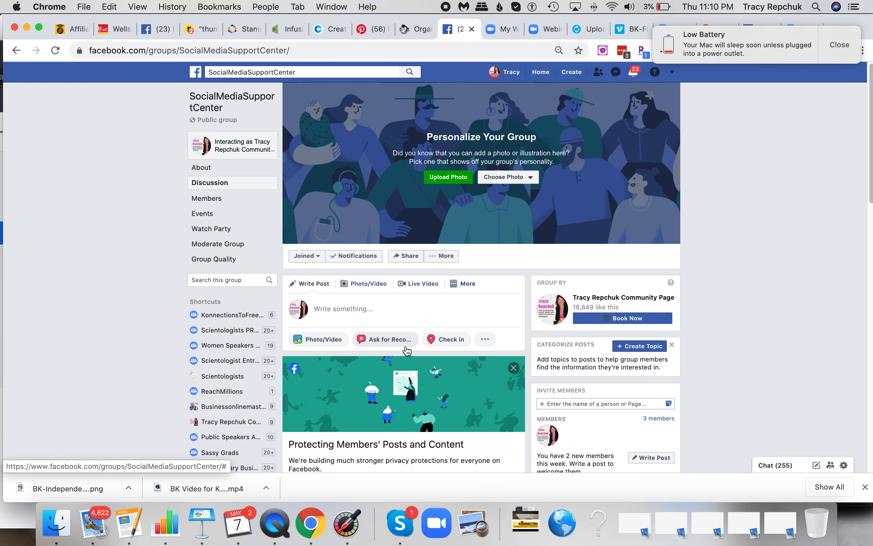
scroll(407, 350, down, 2)
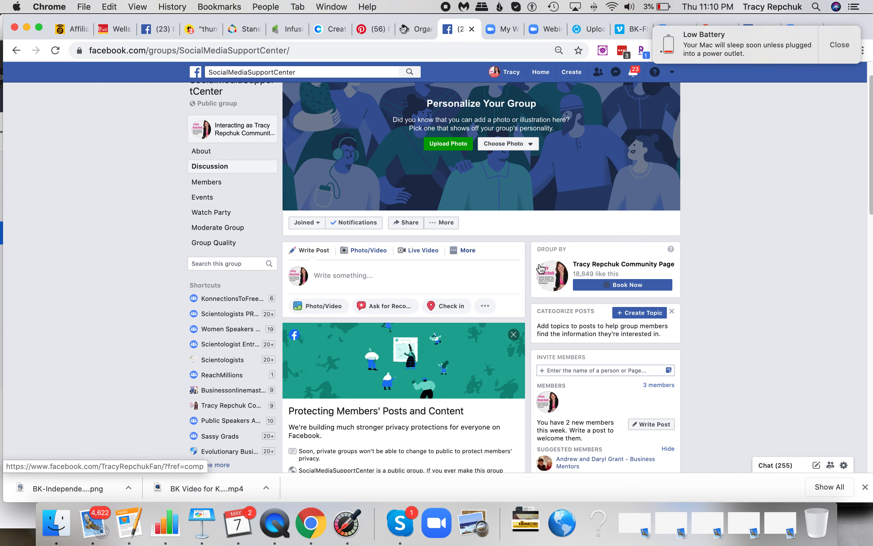
scroll(436, 357, down, 5)
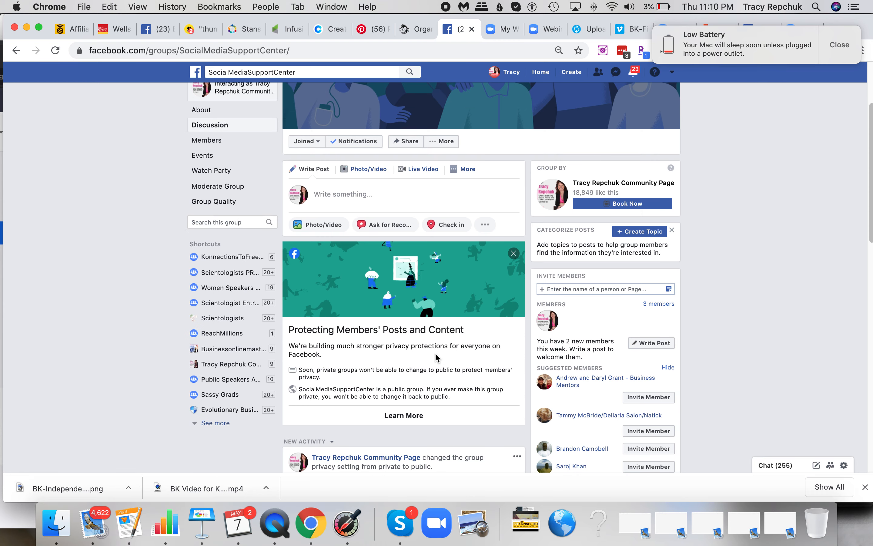
scroll(436, 357, down, 6)
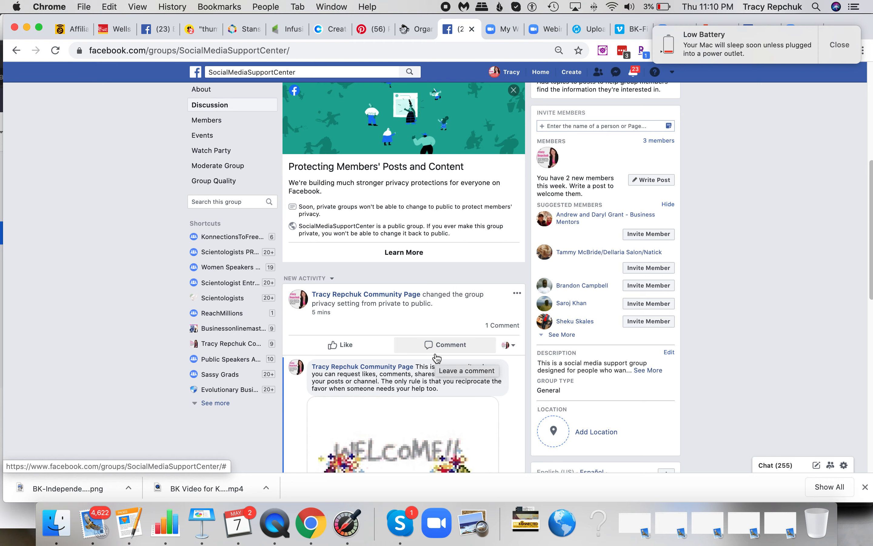
scroll(436, 358, down, 2)
scroll(436, 357, up, 15)
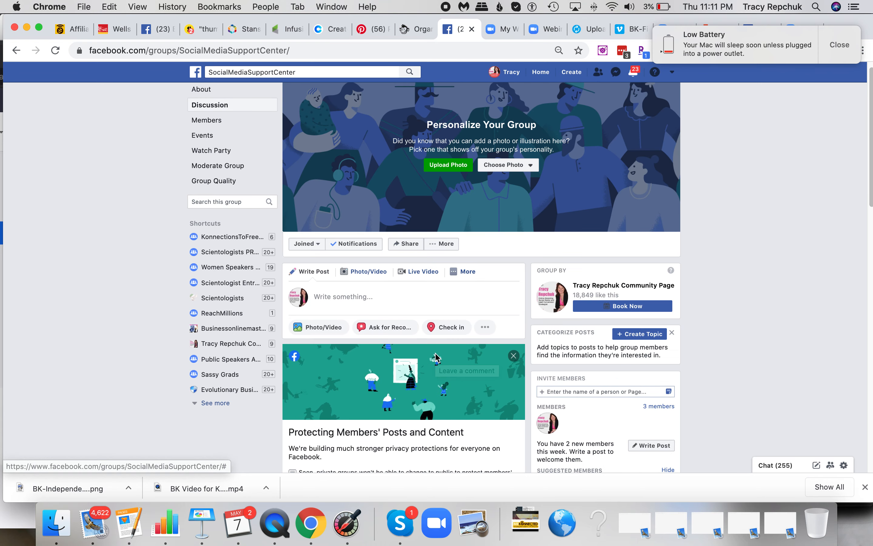